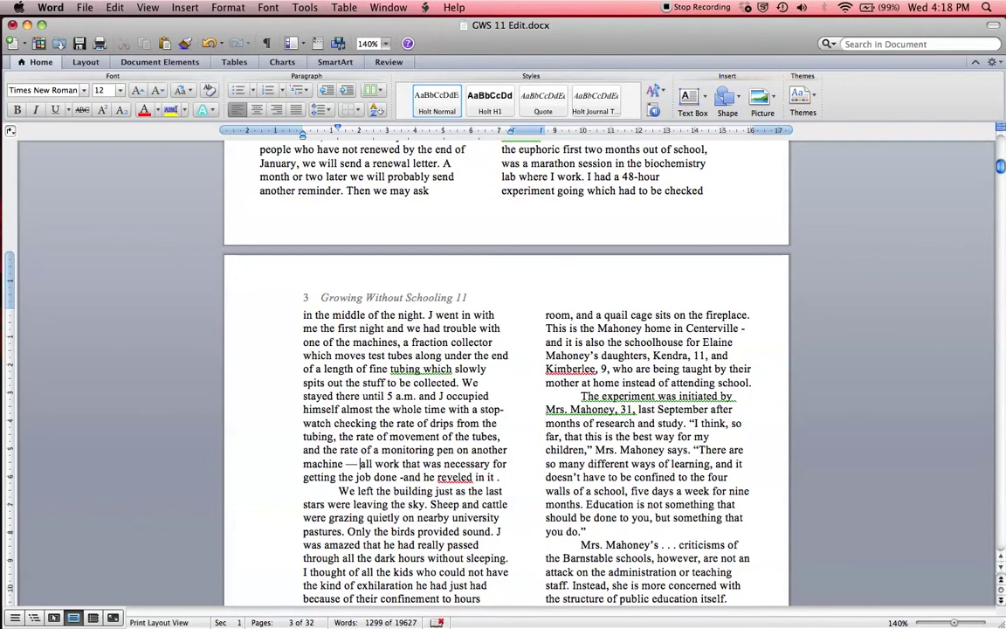
Step: Find and select the stray apostrophe after "don't laugh" in the paragraph about typefaces on page 1
{"action": "scroll", "coordinate": [472, 427], "scroll_direction": "up", "scroll_amount": 3}
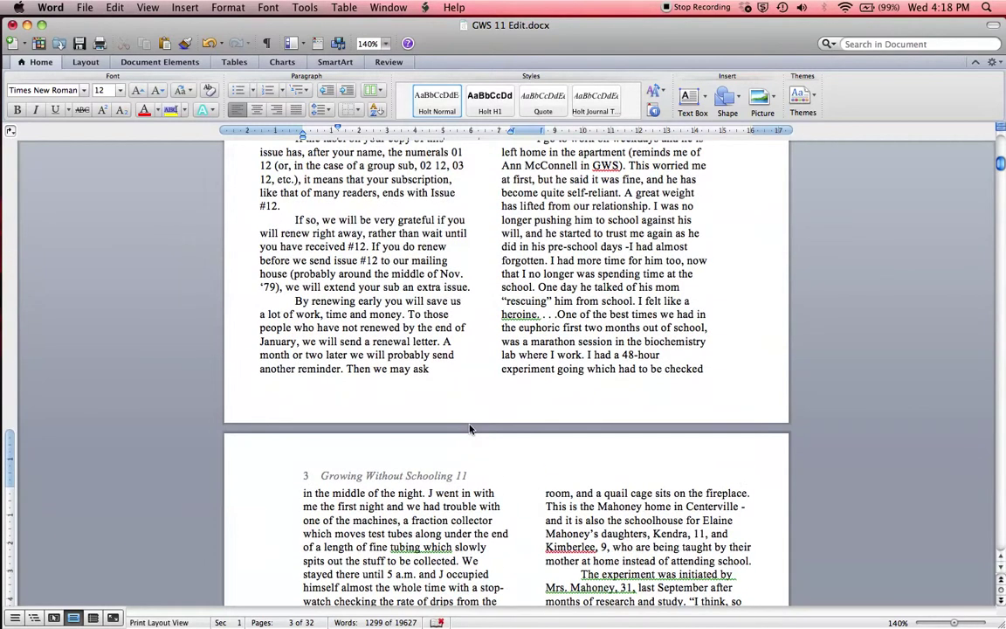
{"action": "scroll", "coordinate": [472, 426], "scroll_direction": "up", "scroll_amount": 3}
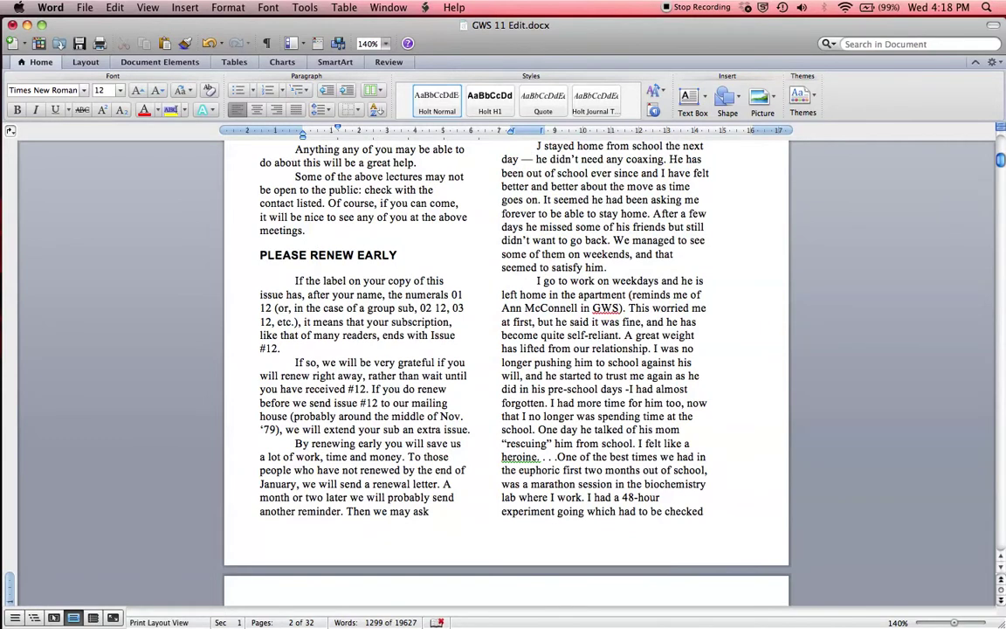
{"action": "scroll", "coordinate": [507, 367], "scroll_direction": "up", "scroll_amount": 6}
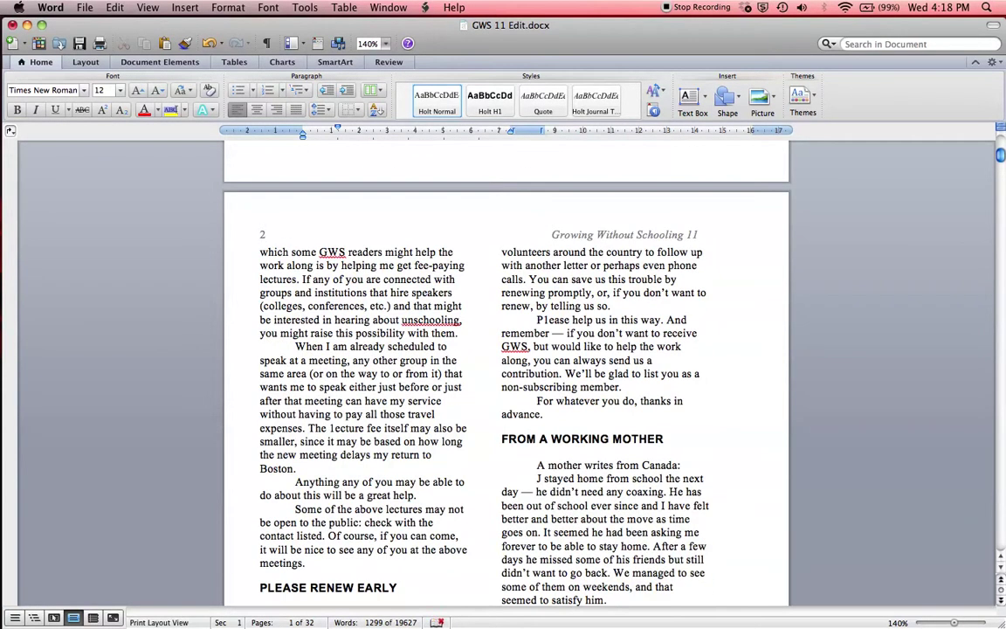
{"action": "scroll", "coordinate": [507, 367], "scroll_direction": "up", "scroll_amount": 15}
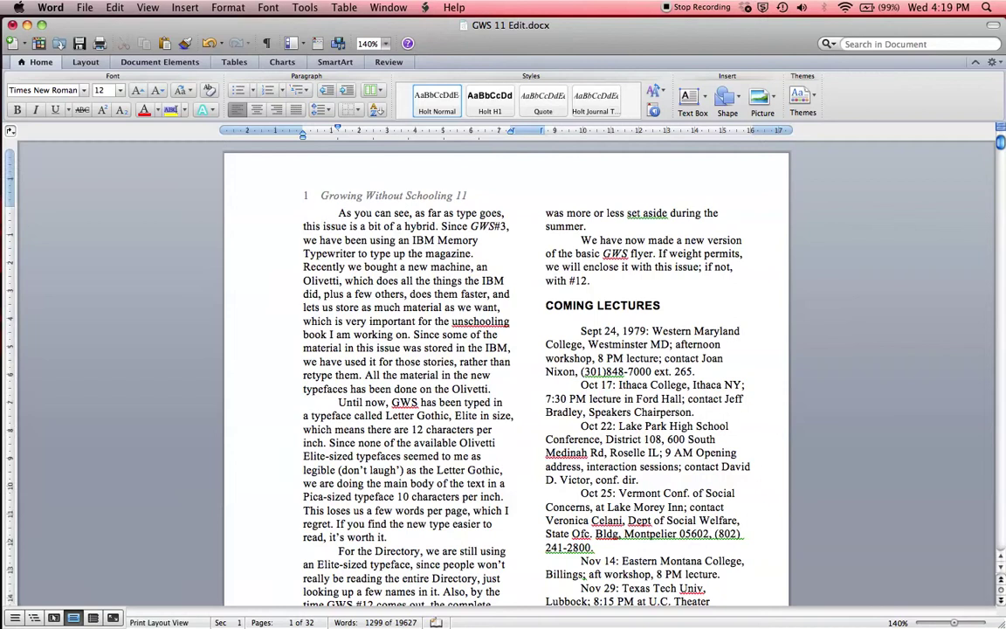
{"action": "scroll", "coordinate": [468, 375], "scroll_direction": "down", "scroll_amount": 3}
{"action": "left_click", "coordinate": [468, 375]}
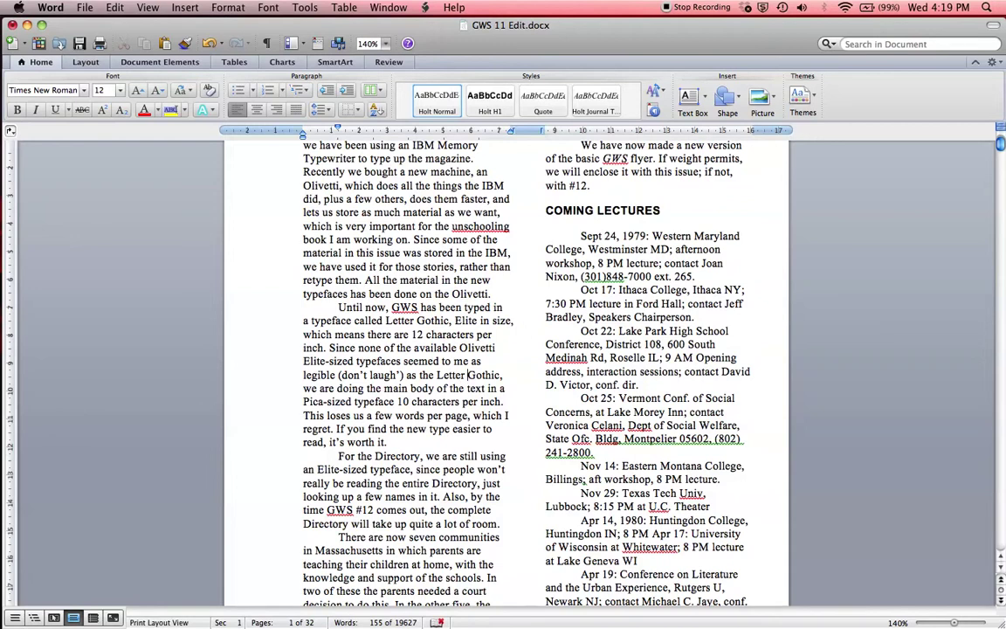
{"action": "scroll", "coordinate": [467, 375], "scroll_direction": "down", "scroll_amount": 1}
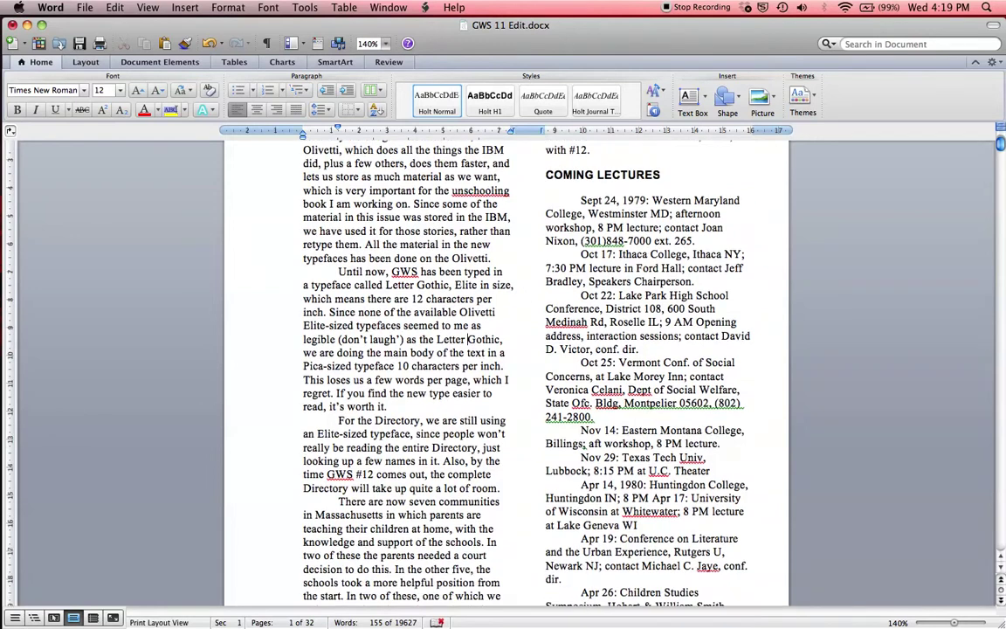
{"action": "left_click_drag", "start_coordinate": [401, 339], "coordinate": [396, 339]}
Step: Switch to GWS 11.pdf in Preview and check the punctuation after "don't laugh" on the scanned first page
{"action": "key", "text": "F3"}
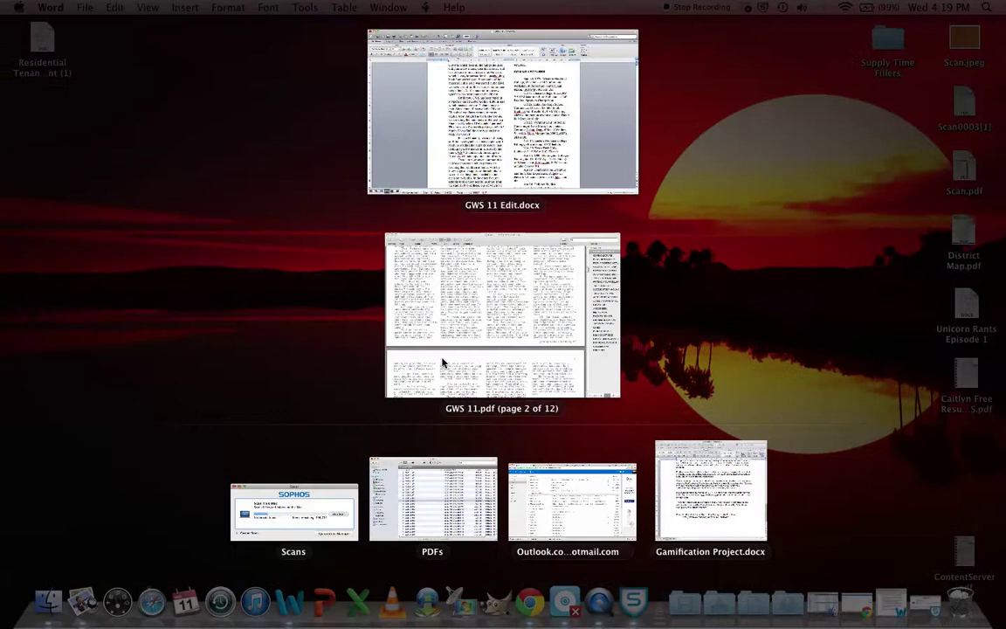
{"action": "left_click", "coordinate": [515, 343]}
{"action": "scroll", "coordinate": [442, 439], "scroll_direction": "up", "scroll_amount": 20}
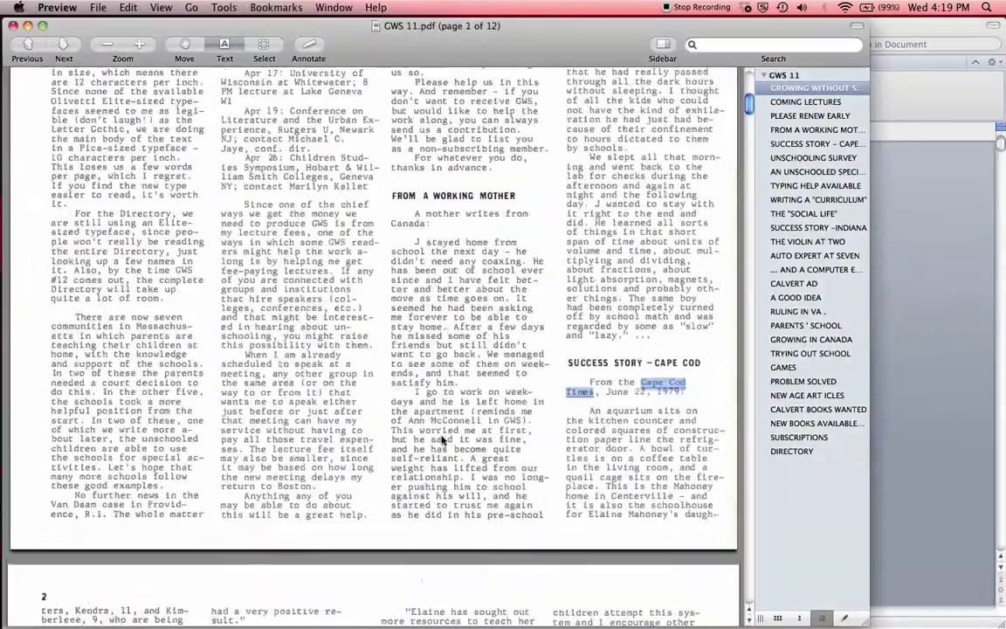
{"action": "scroll", "coordinate": [442, 439], "scroll_direction": "down", "scroll_amount": 8}
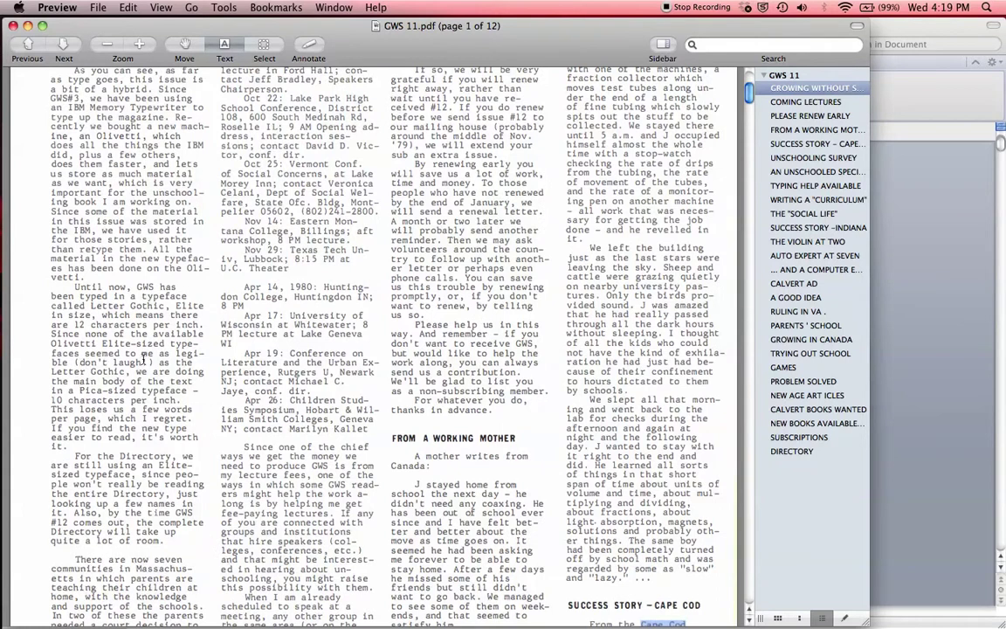
{"action": "double_click", "coordinate": [146, 355]}
{"action": "left_click_drag", "start_coordinate": [149, 366], "coordinate": [139, 366]}
Step: Return to GWS 11 Edit.docx in Word and replace the apostrophe after "don't laugh" with an exclamation mark
{"action": "left_click", "coordinate": [946, 248]}
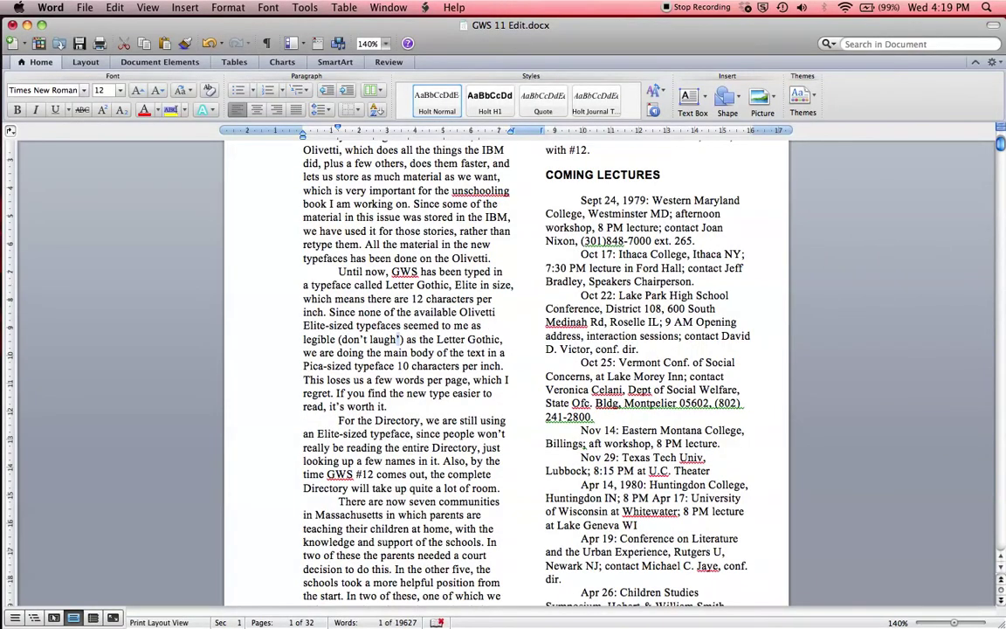
{"action": "left_click", "coordinate": [397, 339]}
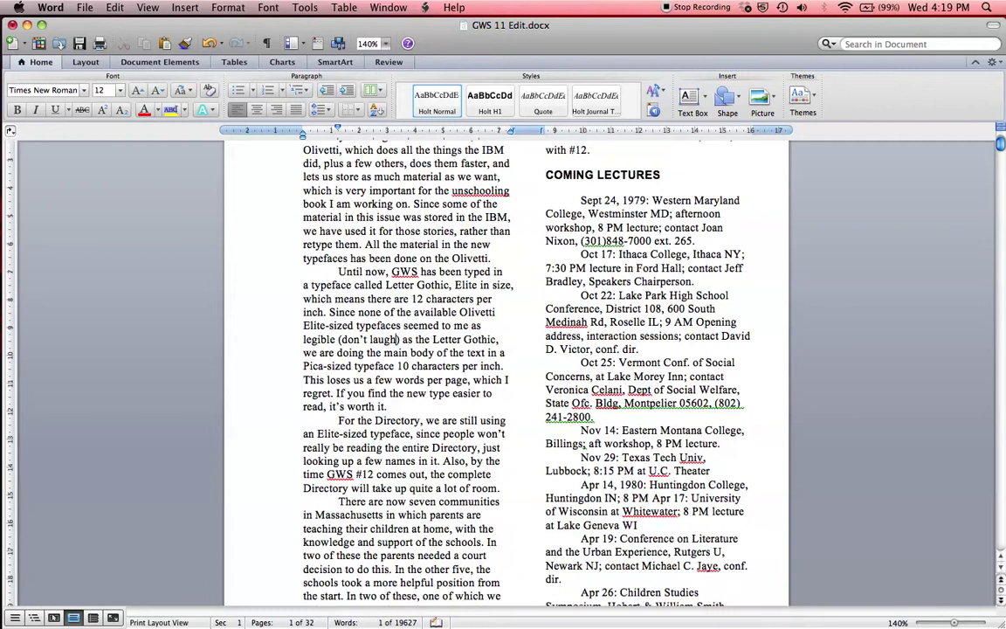
{"action": "type", "text": "!"}
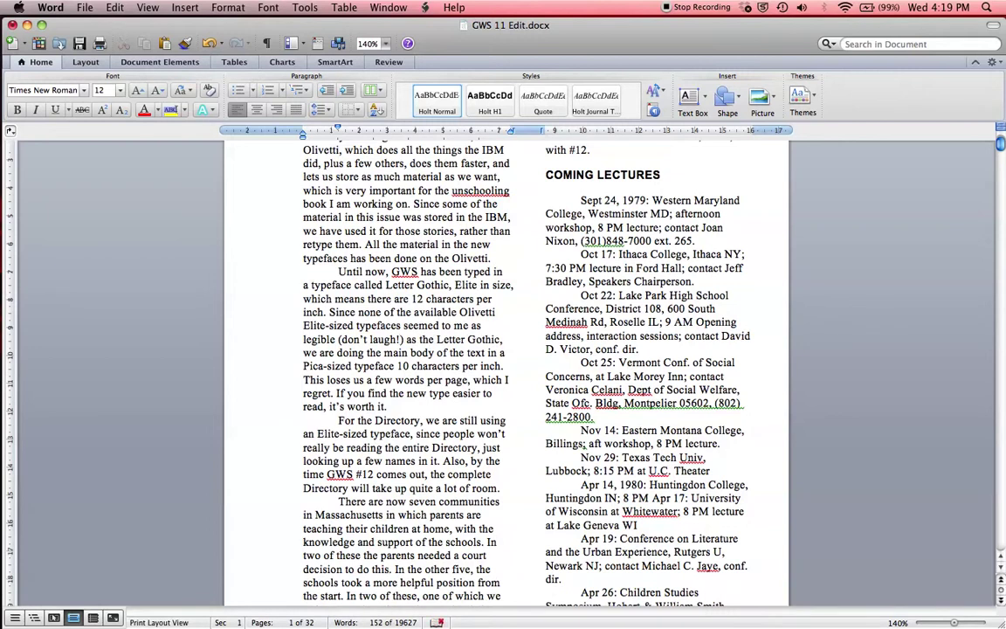
Step: Look through the text from page 1 to page 3 for wrongly recognised characters
{"action": "scroll", "coordinate": [507, 367], "scroll_direction": "down", "scroll_amount": 5}
{"action": "scroll", "coordinate": [506, 367], "scroll_direction": "down", "scroll_amount": 8}
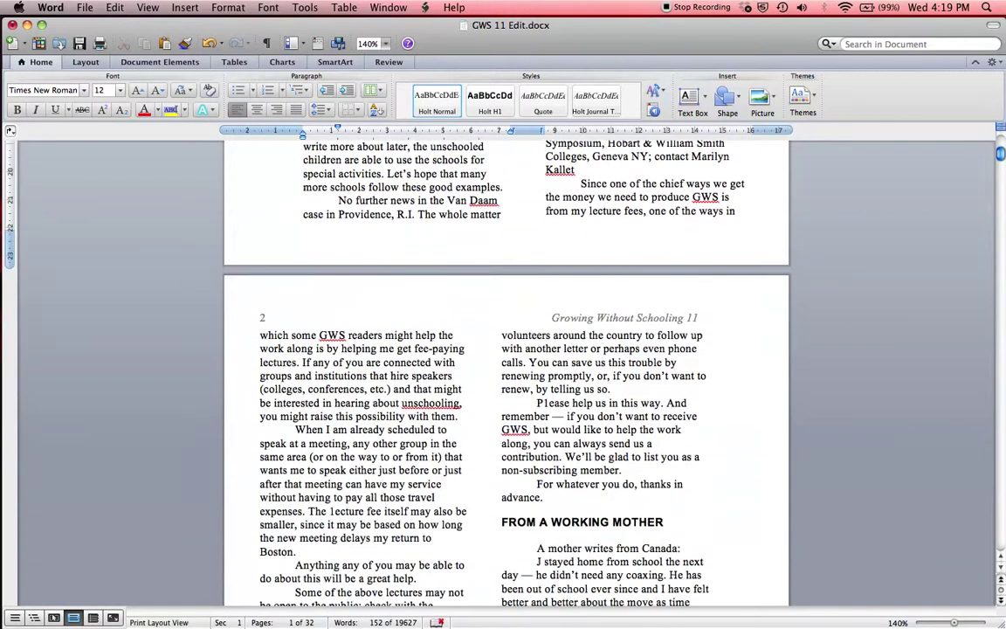
{"action": "scroll", "coordinate": [472, 328], "scroll_direction": "down", "scroll_amount": 4}
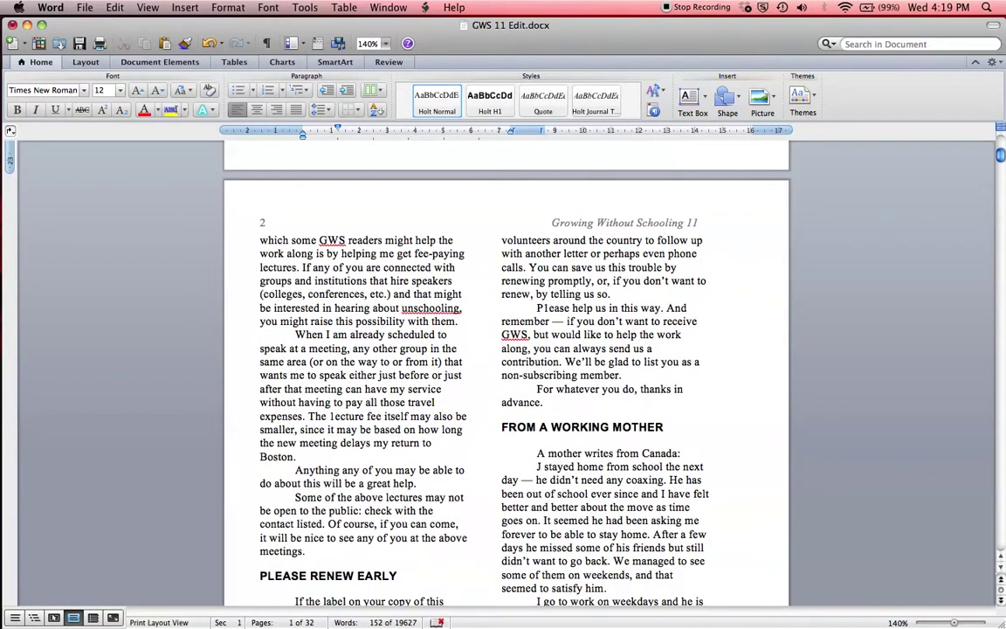
{"action": "scroll", "coordinate": [506, 366], "scroll_direction": "down", "scroll_amount": 3}
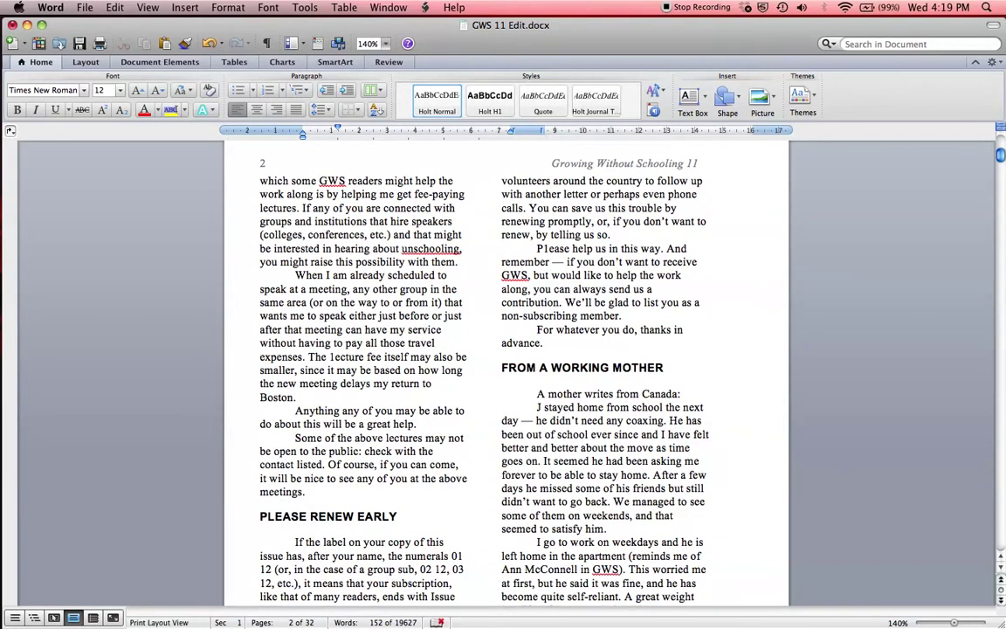
{"action": "scroll", "coordinate": [436, 339], "scroll_direction": "down", "scroll_amount": 2}
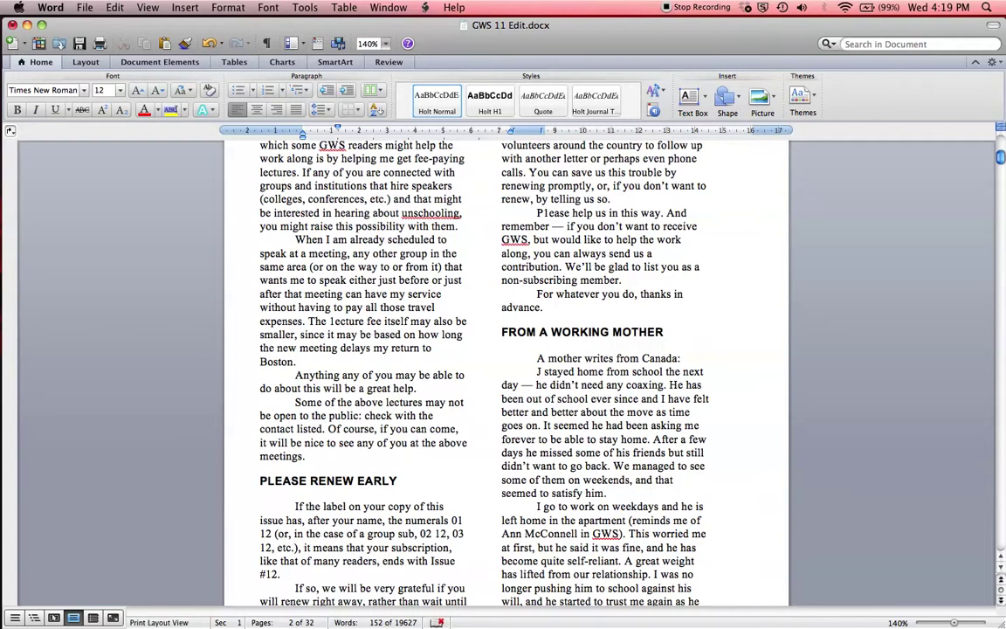
{"action": "scroll", "coordinate": [506, 367], "scroll_direction": "down", "scroll_amount": 1}
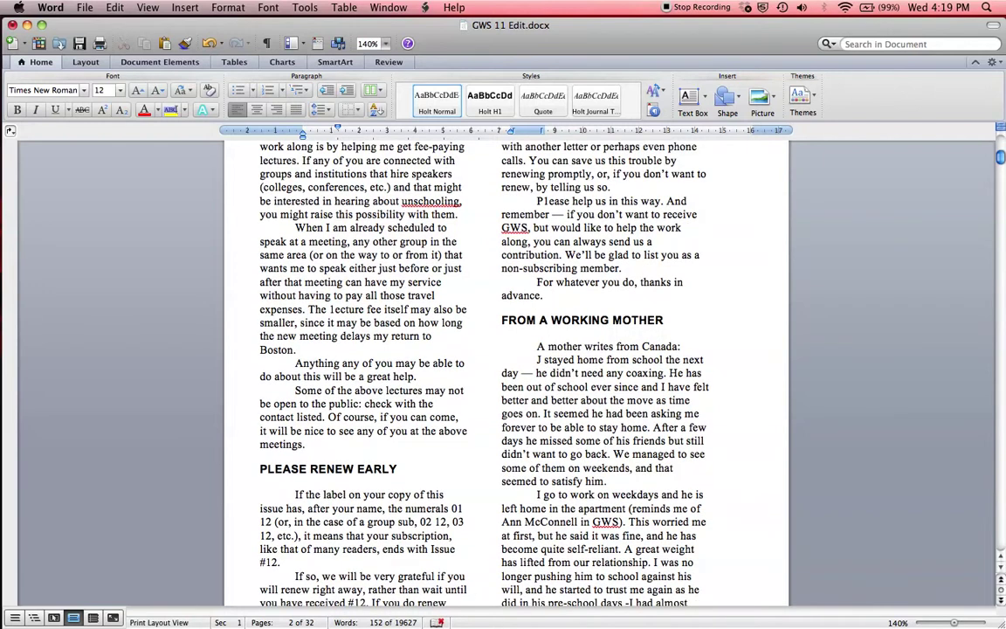
{"action": "scroll", "coordinate": [436, 337], "scroll_direction": "down", "scroll_amount": 3}
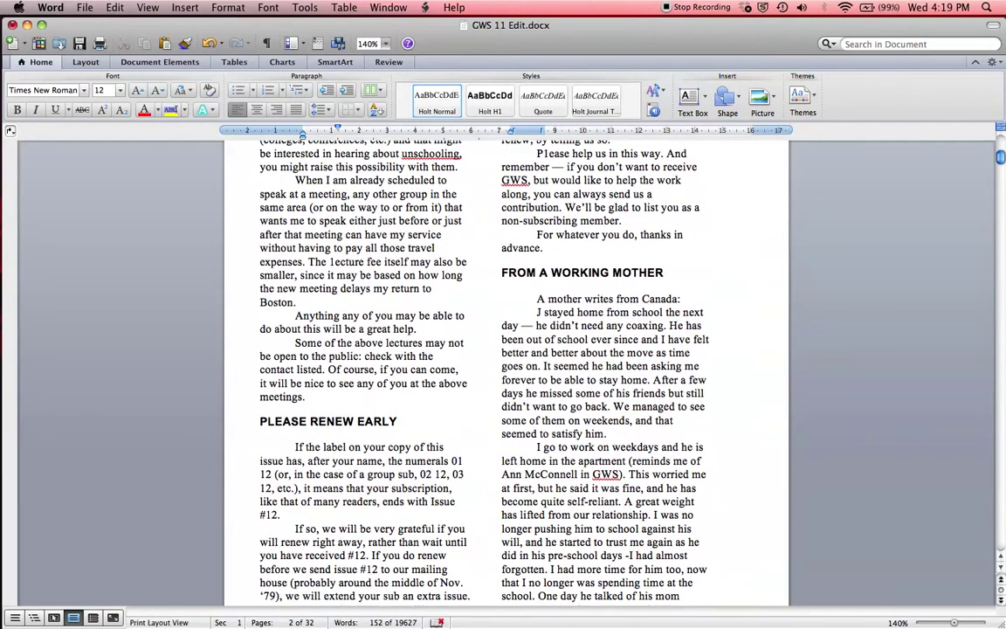
{"action": "scroll", "coordinate": [506, 367], "scroll_direction": "down", "scroll_amount": 10}
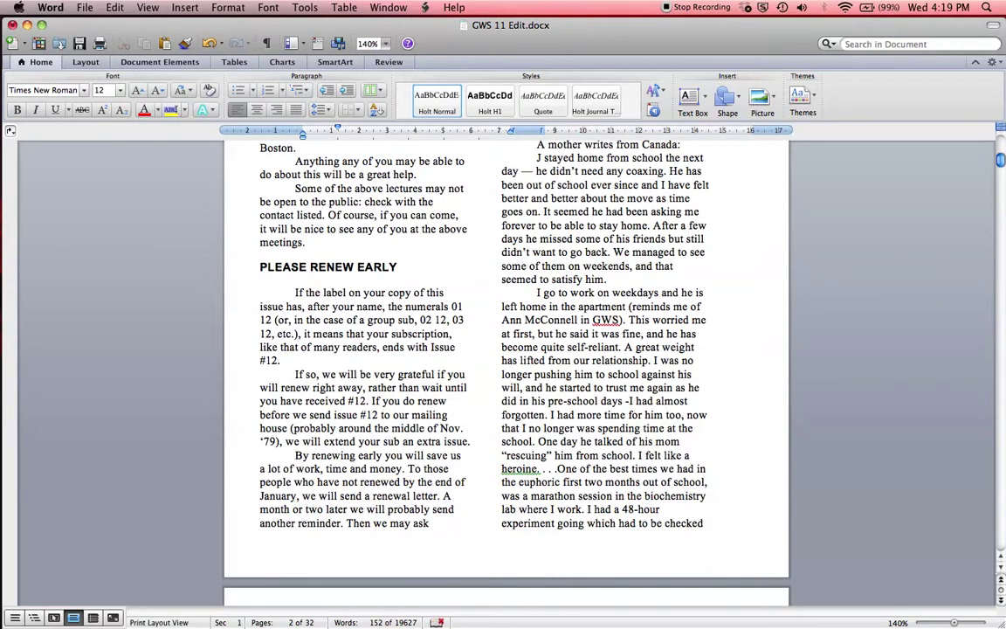
{"action": "scroll", "coordinate": [507, 336], "scroll_direction": "down", "scroll_amount": 1}
{"action": "scroll", "coordinate": [507, 367], "scroll_direction": "down", "scroll_amount": 9}
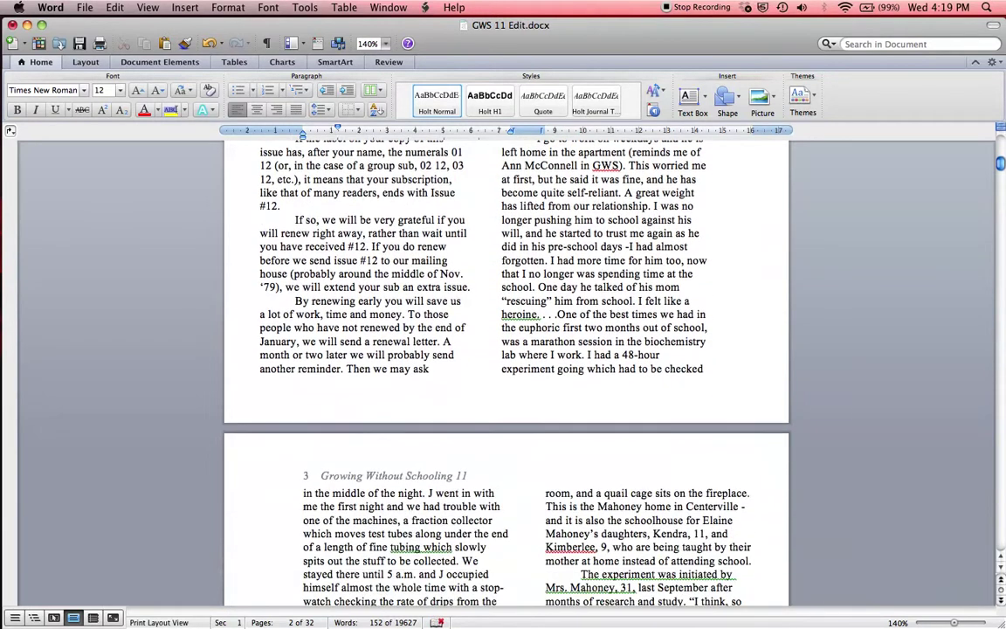
{"action": "scroll", "coordinate": [506, 367], "scroll_direction": "down", "scroll_amount": 7}
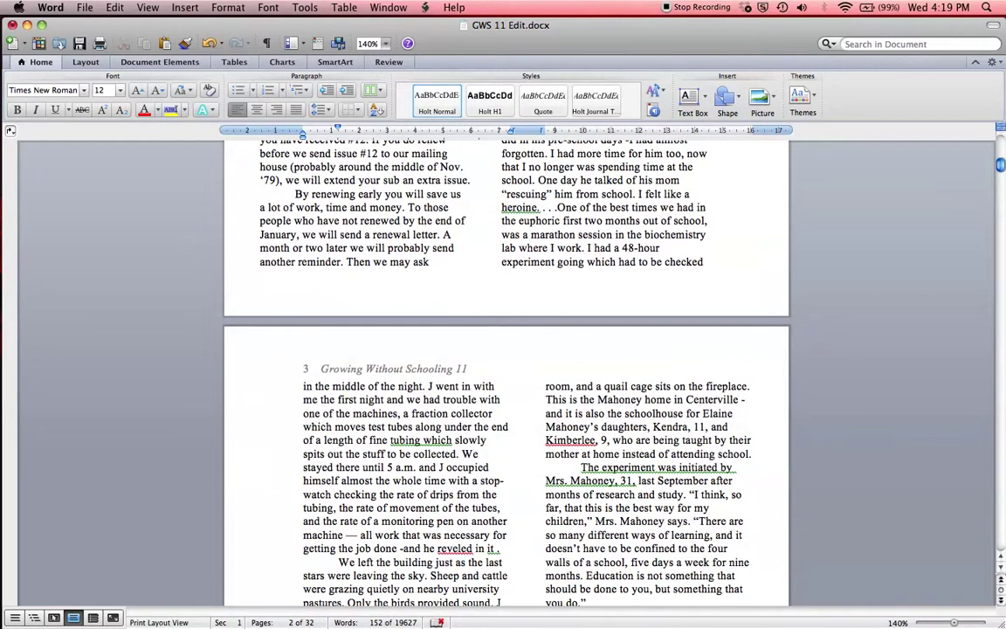
Step: Search the document for the digit "1" and go through the matches up to "1ecture" on page 2
{"action": "left_click", "coordinate": [894, 45]}
{"action": "type", "text": "1"}
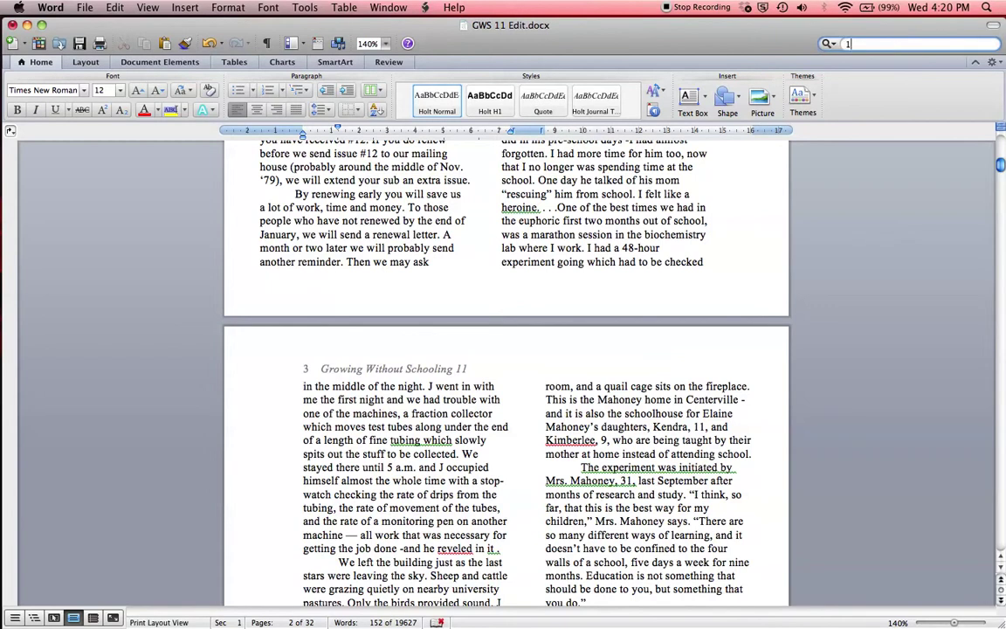
{"action": "key", "text": "Return"}
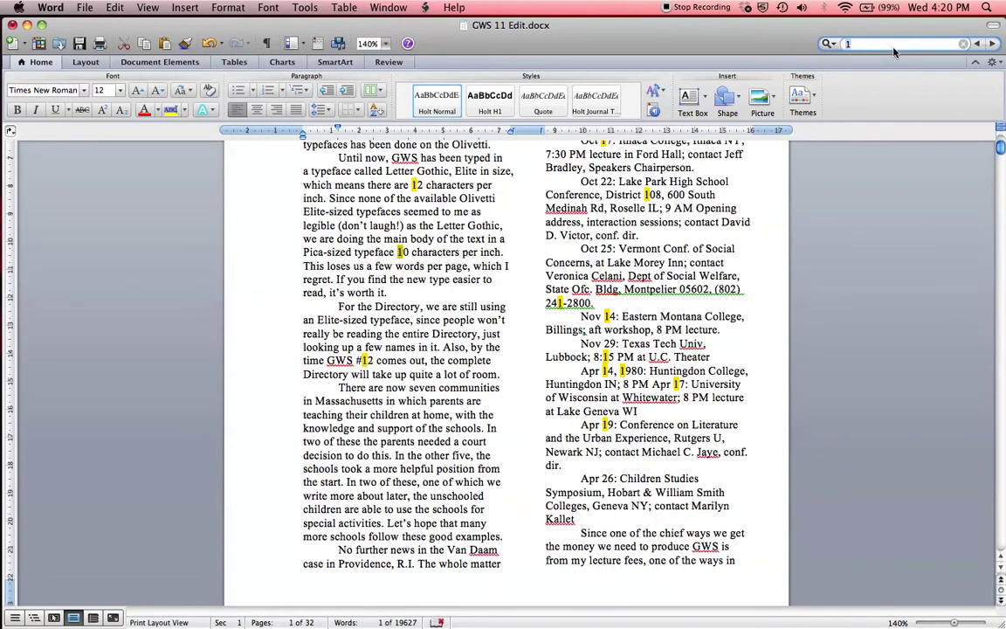
{"action": "key", "text": "Return"}
{"action": "key", "text": "Return"}
{"action": "key", "text": "Return"}
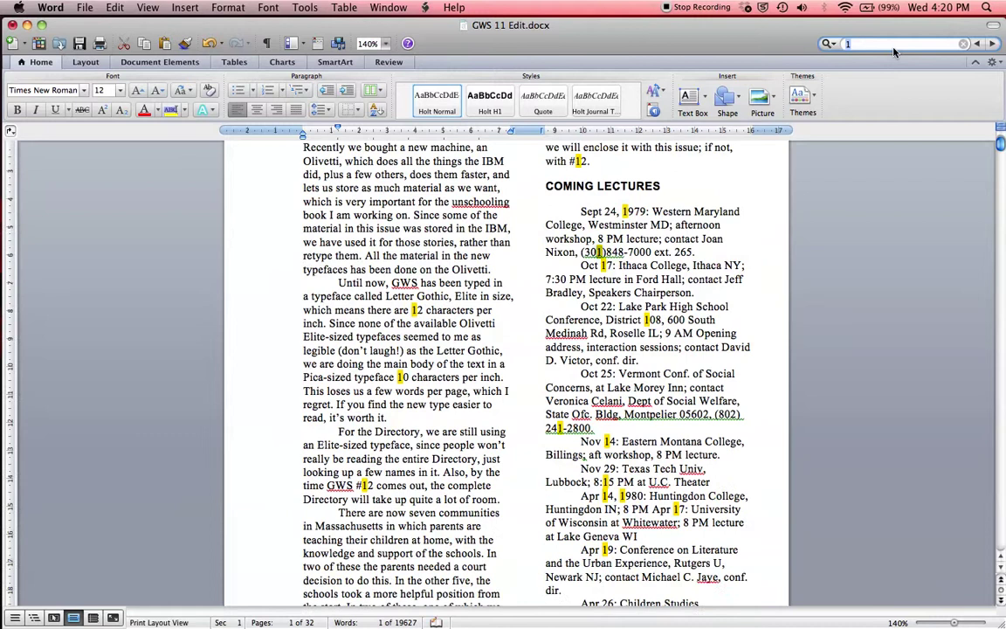
{"action": "key", "text": "Return"}
{"action": "key", "text": "Return"}
{"action": "key", "text": "Return"}
{"action": "key", "text": "Return"}
{"action": "key", "text": "Return"}
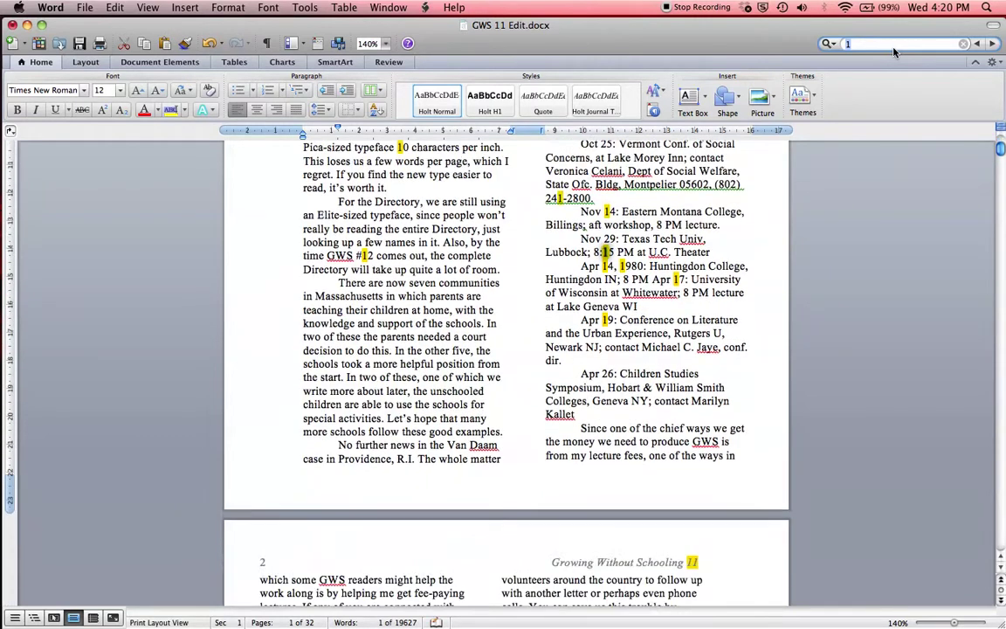
{"action": "key", "text": "Return"}
{"action": "key", "text": "Return"}
{"action": "key", "text": "Return"}
{"action": "key", "text": "Return"}
{"action": "key", "text": "Return"}
{"action": "key", "text": "Return"}
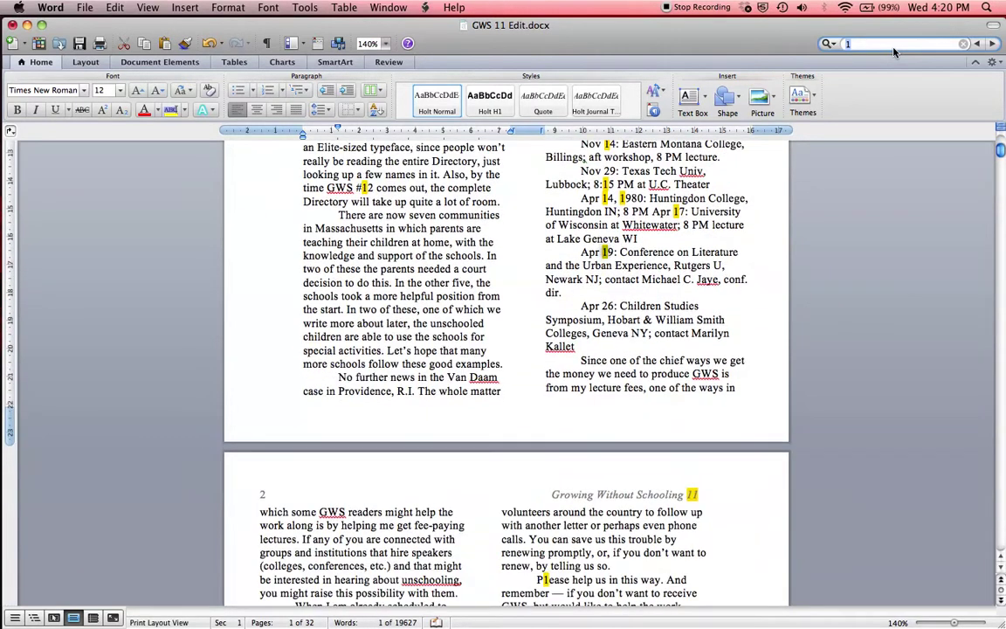
{"action": "key", "text": "Return"}
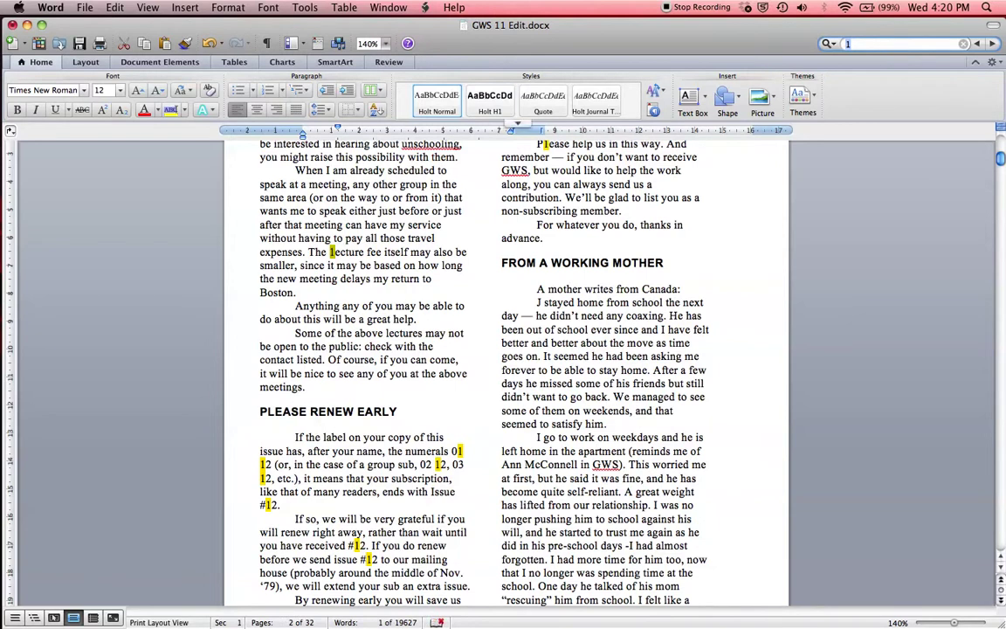
Step: Replace the digit 1 in "1ecture" on page 2 with the letter "l"
{"action": "left_click", "coordinate": [333, 252]}
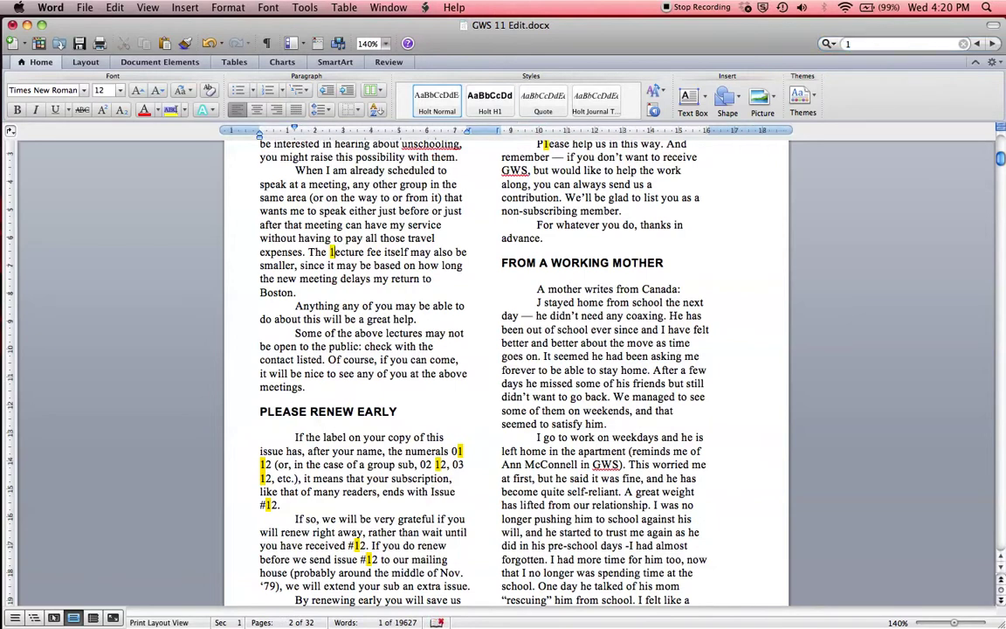
{"action": "key", "text": "BackSpace"}
{"action": "type", "text": "l"}
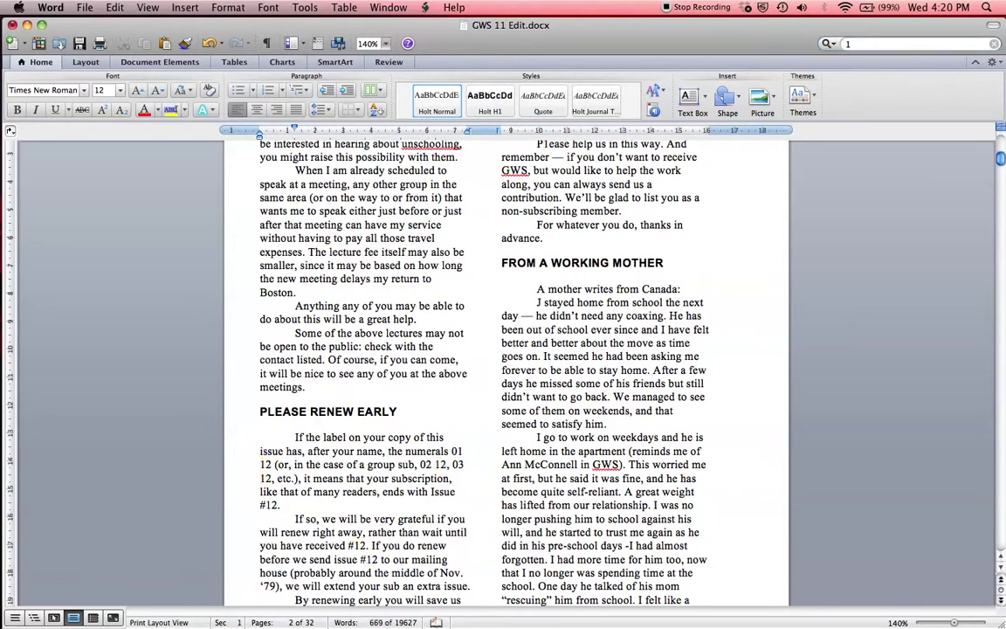
Step: Search for "1" again, clear the search, and correct "P1ease" to "Please" above the FROM A WORKING MOTHER heading
{"action": "left_click", "coordinate": [873, 45]}
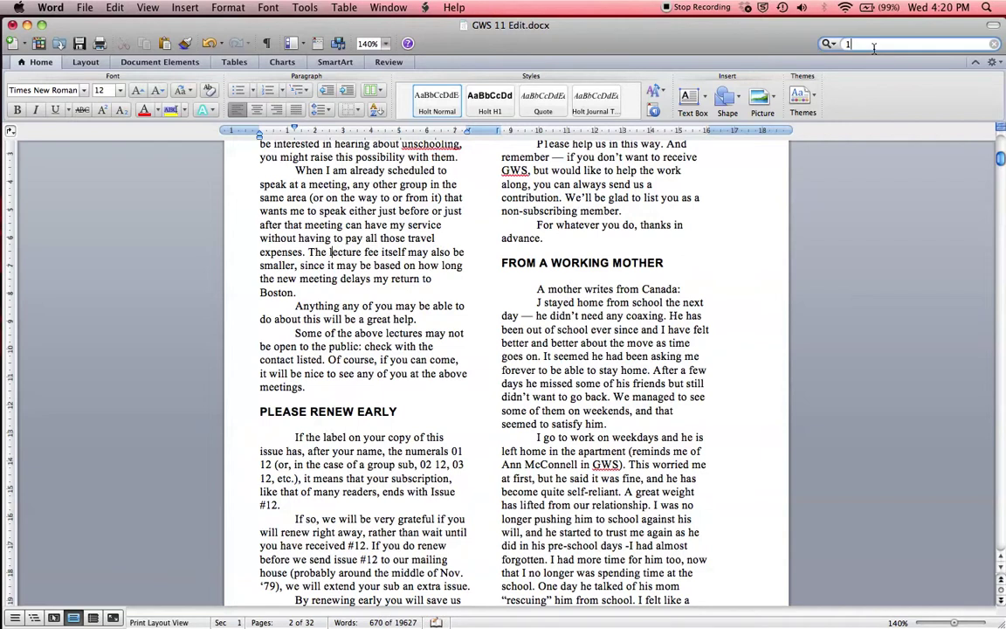
{"action": "key", "text": "Return"}
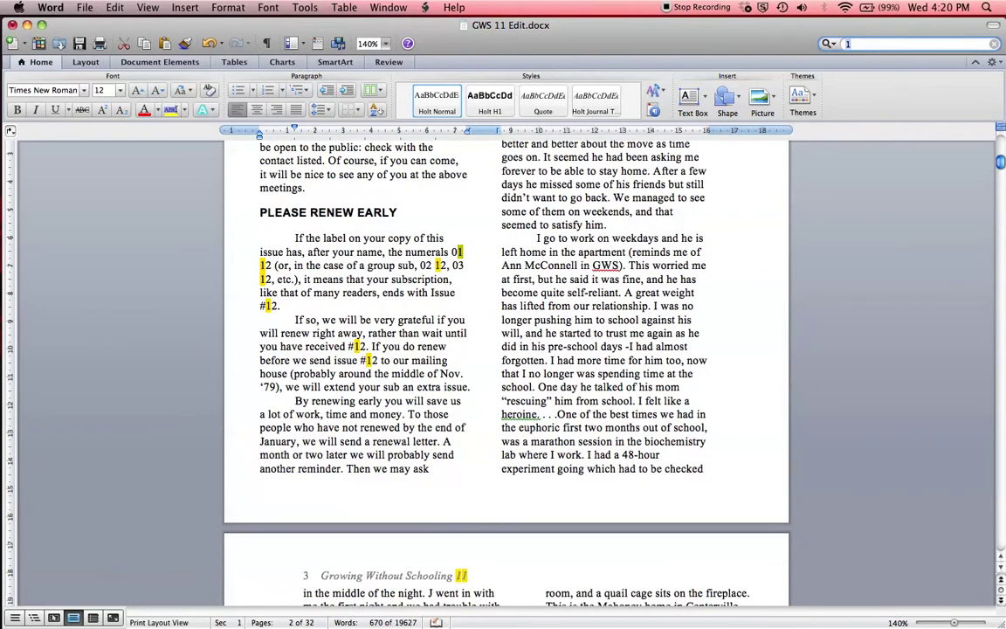
{"action": "key", "text": "Return"}
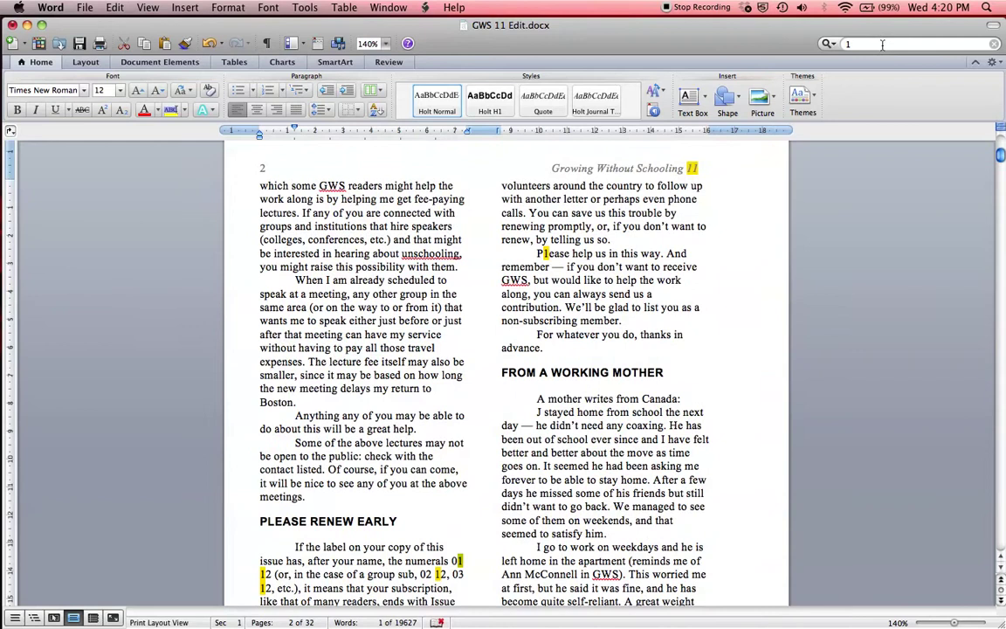
{"action": "left_click", "coordinate": [831, 43]}
{"action": "key", "text": "BackSpace"}
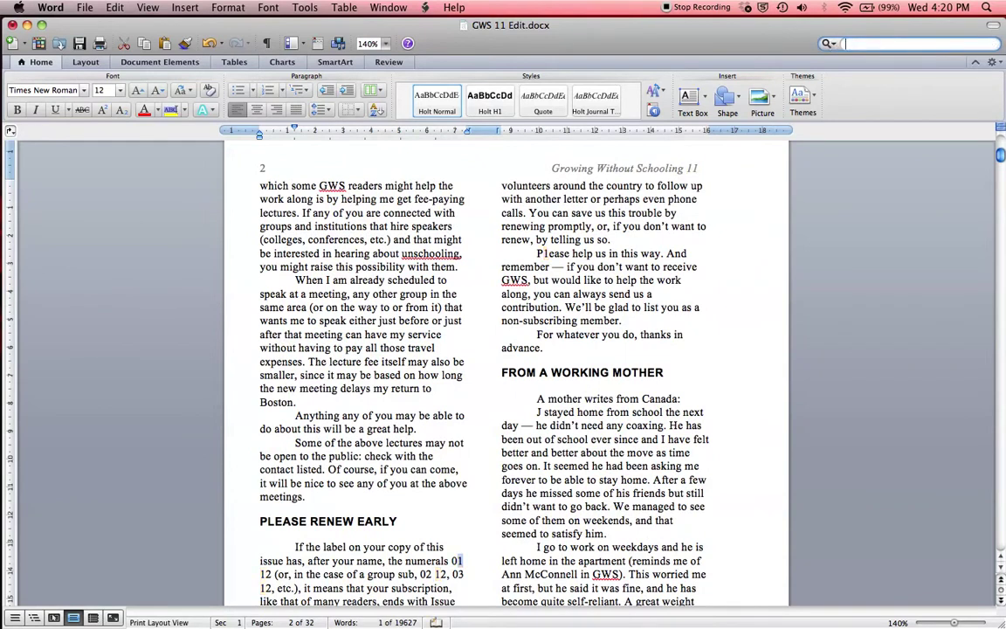
{"action": "key", "text": "Escape"}
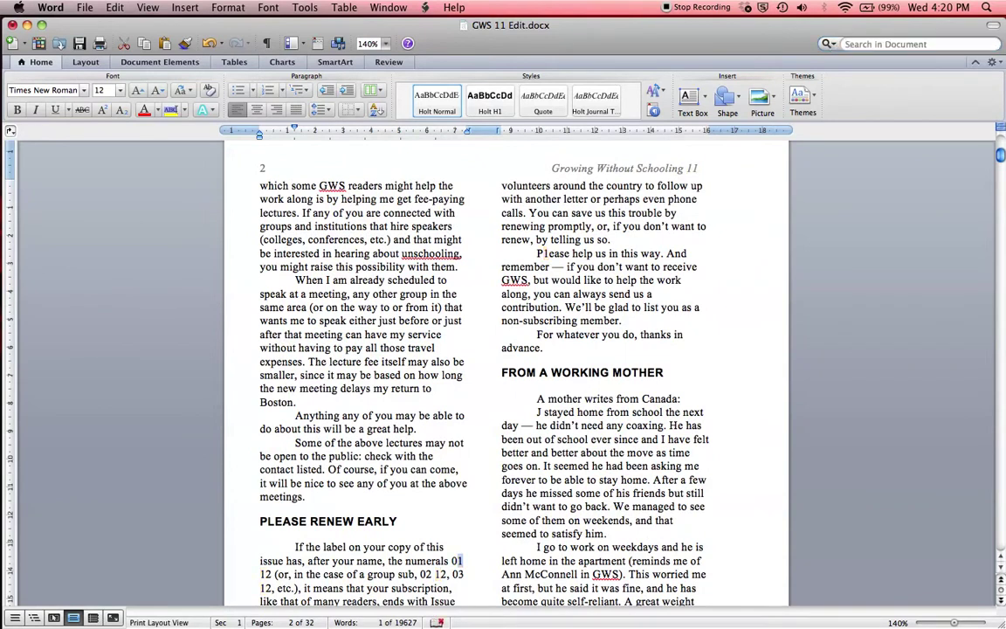
{"action": "left_click", "coordinate": [547, 254]}
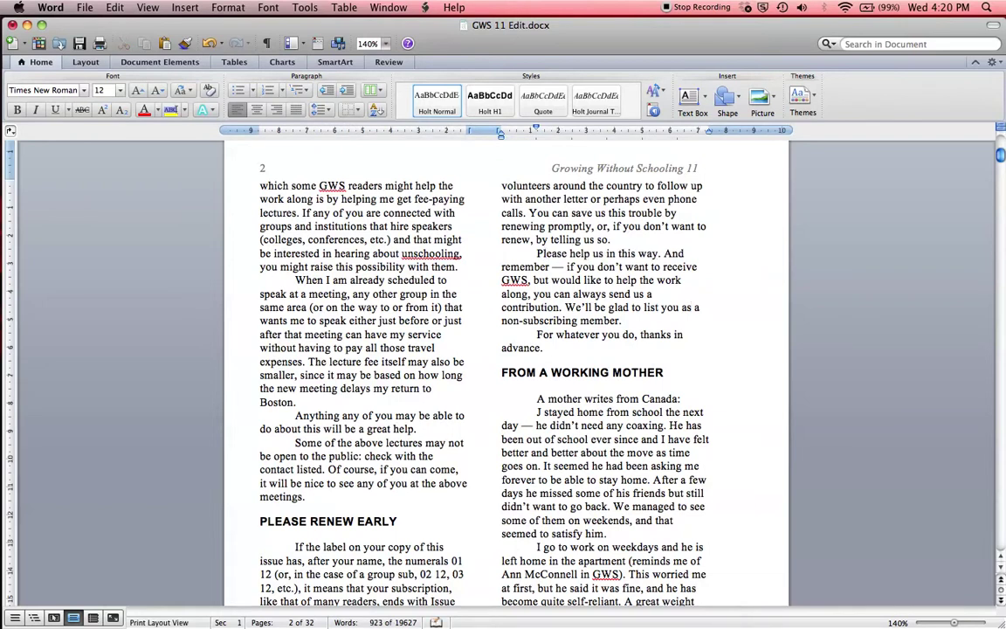
Step: Look through pages 1 to 7 of the newsletter for recognition errors and headings without a heading style
{"action": "left_click", "coordinate": [693, 308]}
{"action": "scroll", "coordinate": [507, 367], "scroll_direction": "up", "scroll_amount": 15}
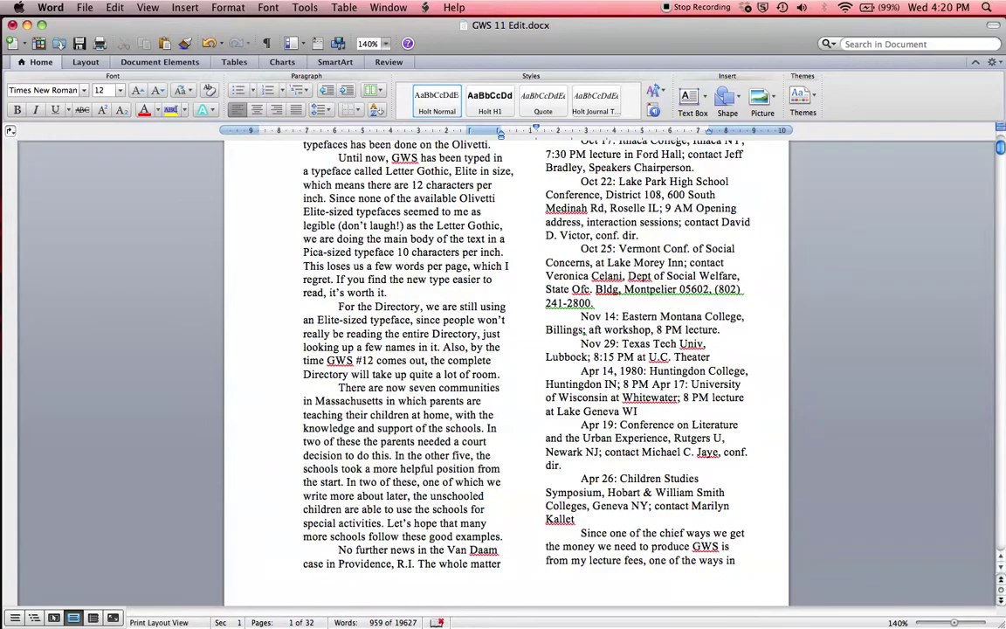
{"action": "scroll", "coordinate": [506, 367], "scroll_direction": "down", "scroll_amount": 20}
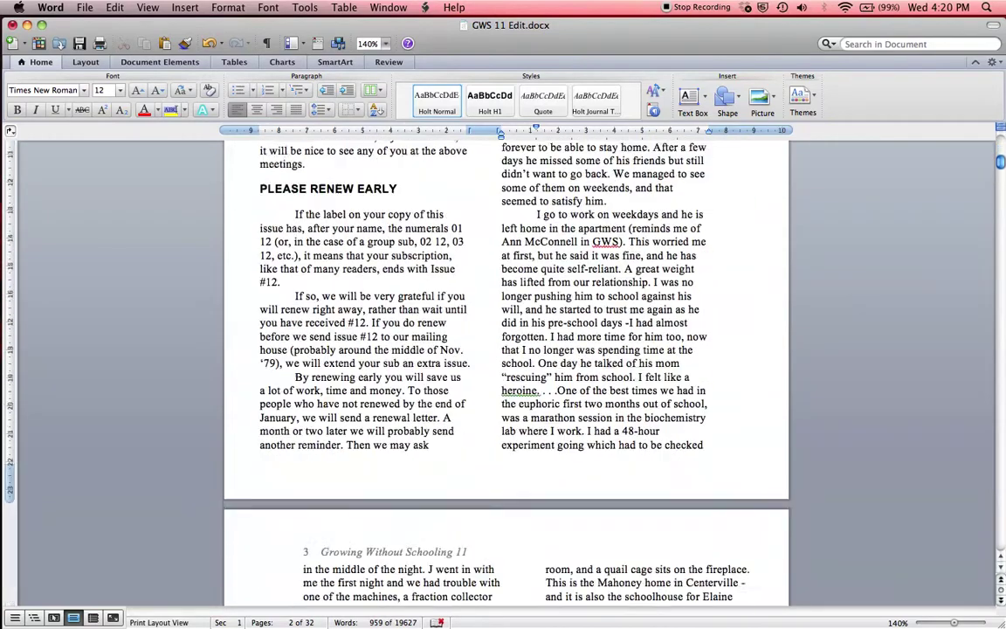
{"action": "scroll", "coordinate": [506, 367], "scroll_direction": "down", "scroll_amount": 10}
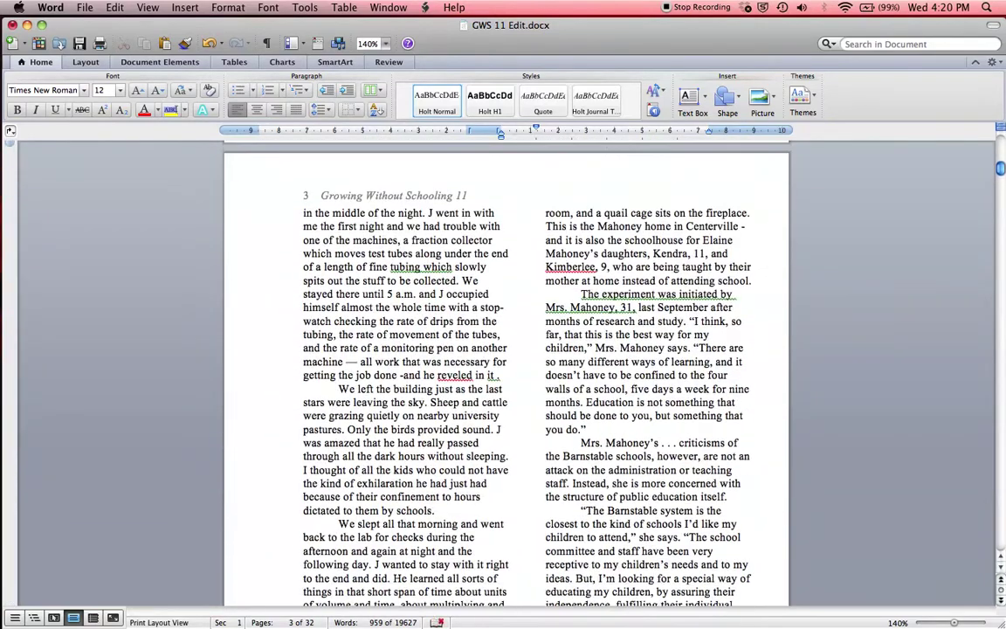
{"action": "scroll", "coordinate": [507, 367], "scroll_direction": "down", "scroll_amount": 9}
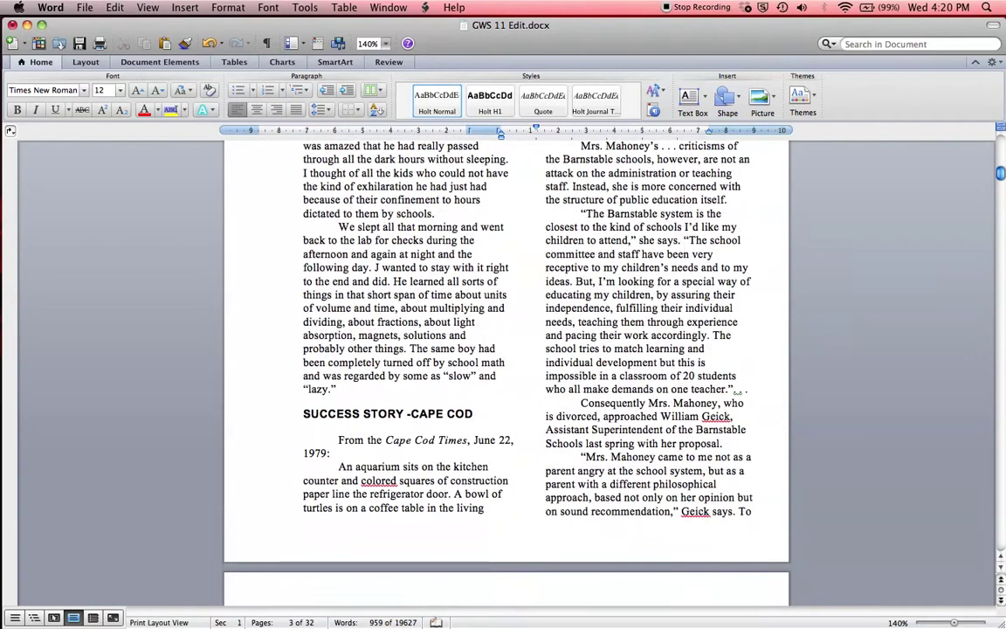
{"action": "scroll", "coordinate": [517, 323], "scroll_direction": "down", "scroll_amount": 9}
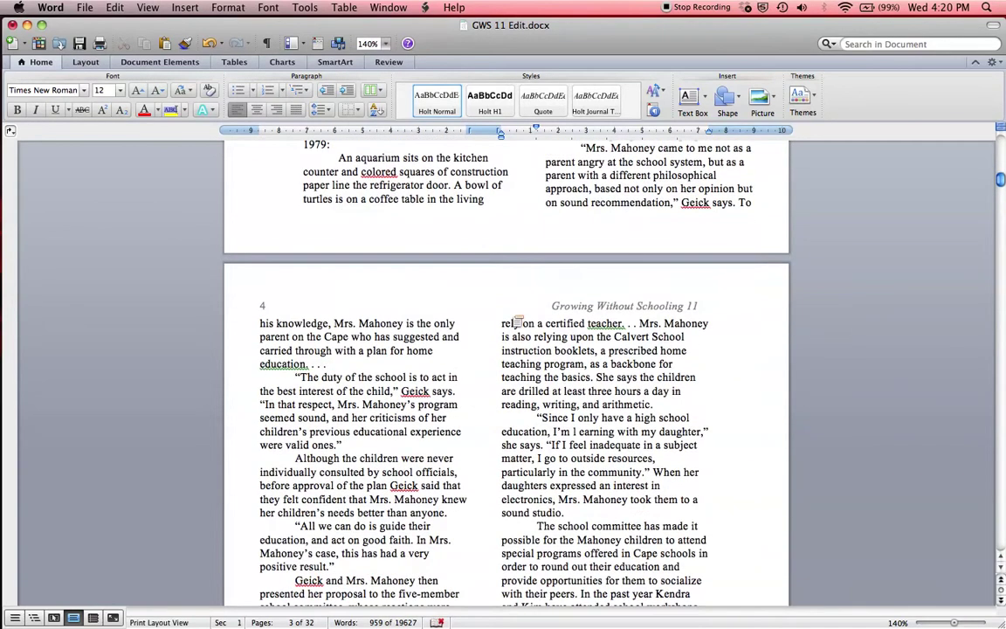
{"action": "scroll", "coordinate": [517, 323], "scroll_direction": "down", "scroll_amount": 13}
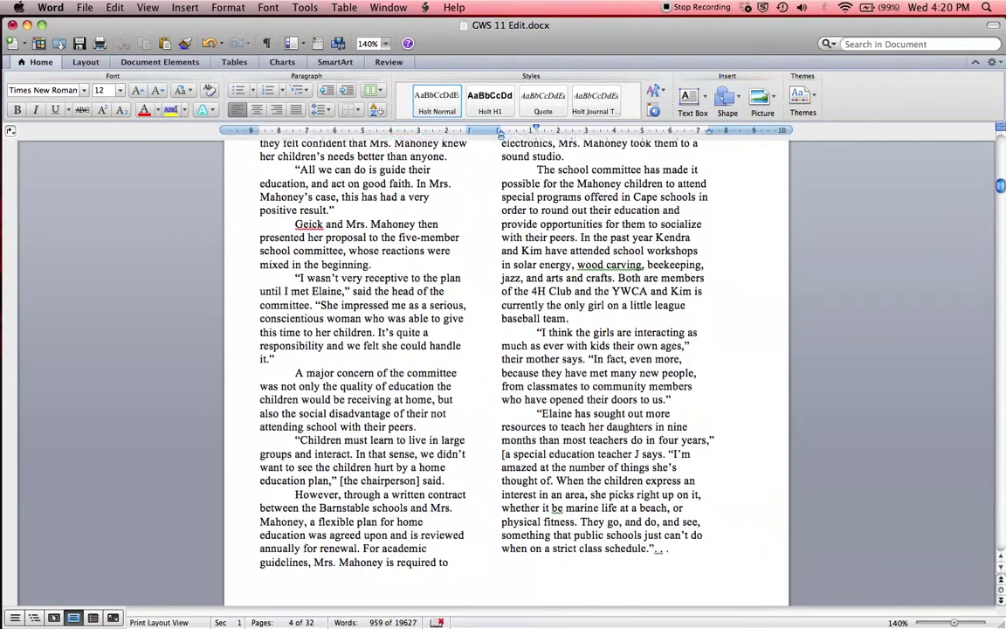
{"action": "scroll", "coordinate": [506, 367], "scroll_direction": "down", "scroll_amount": 16}
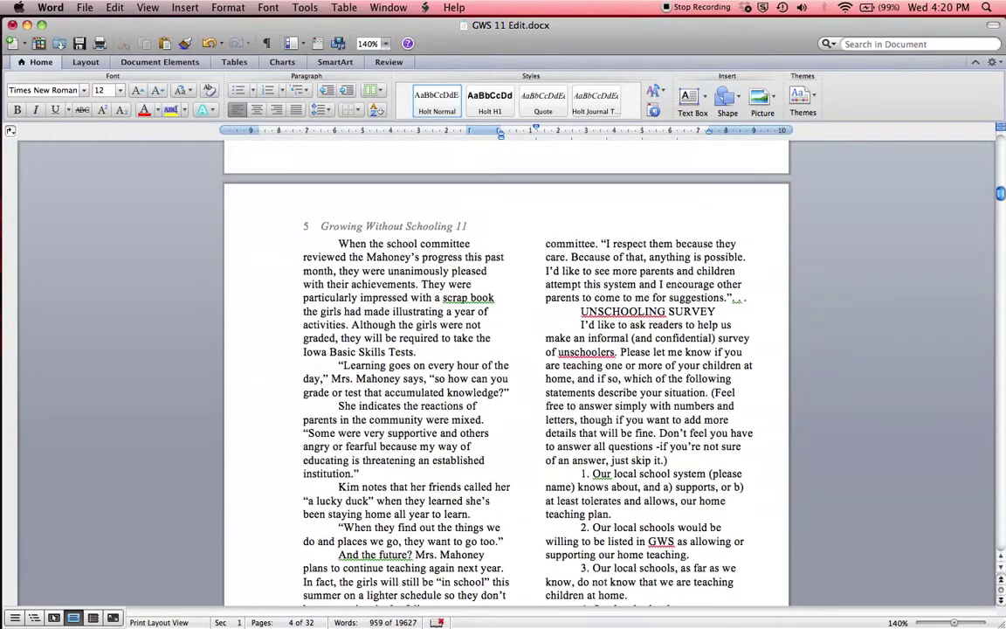
{"action": "scroll", "coordinate": [515, 320], "scroll_direction": "down", "scroll_amount": 20}
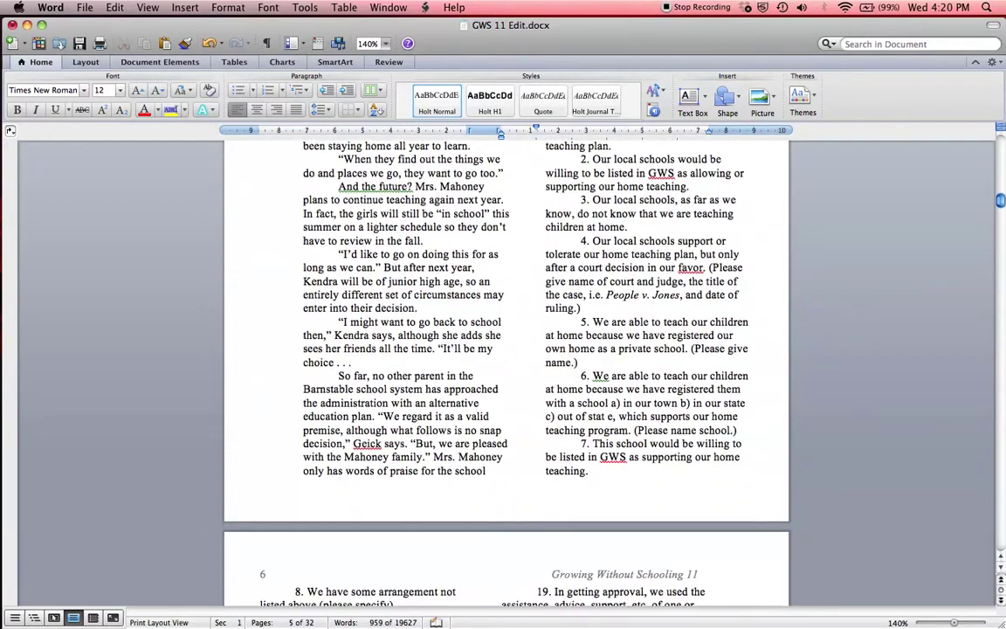
{"action": "scroll", "coordinate": [517, 321], "scroll_direction": "down", "scroll_amount": 20}
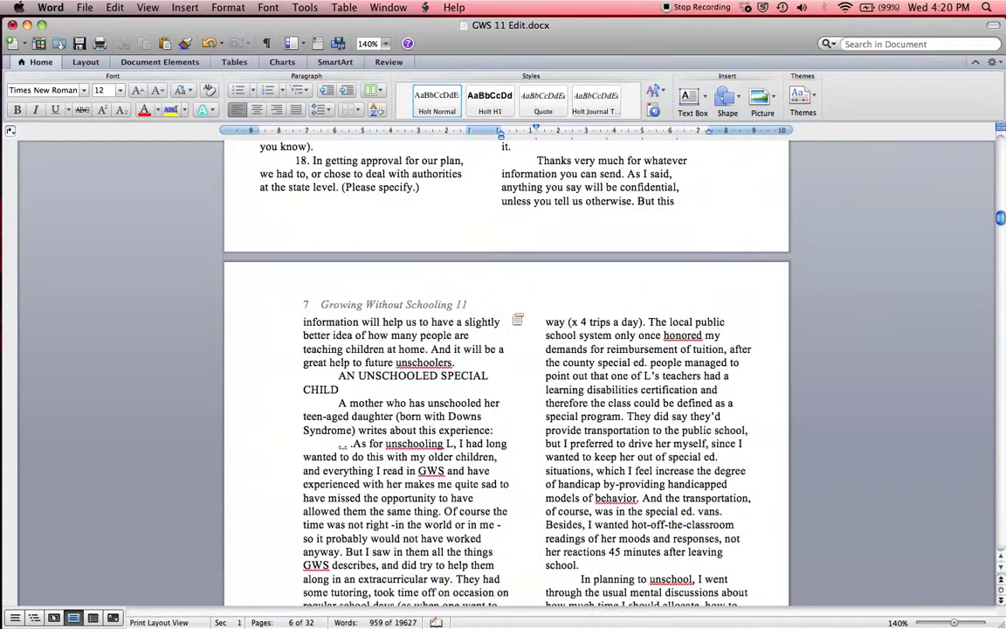
Step: Apply the Holt H1 style to the heading AN UNSCHOOLED SPECIAL CHILD on page 7
{"action": "scroll", "coordinate": [507, 367], "scroll_direction": "down", "scroll_amount": 2}
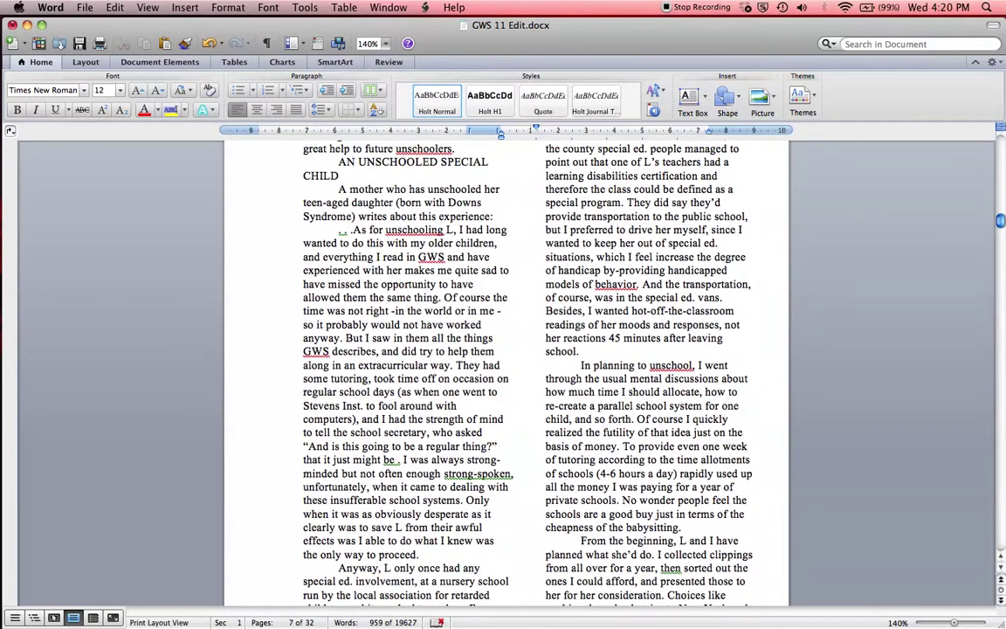
{"action": "left_click_drag", "start_coordinate": [279, 162], "coordinate": [280, 176]}
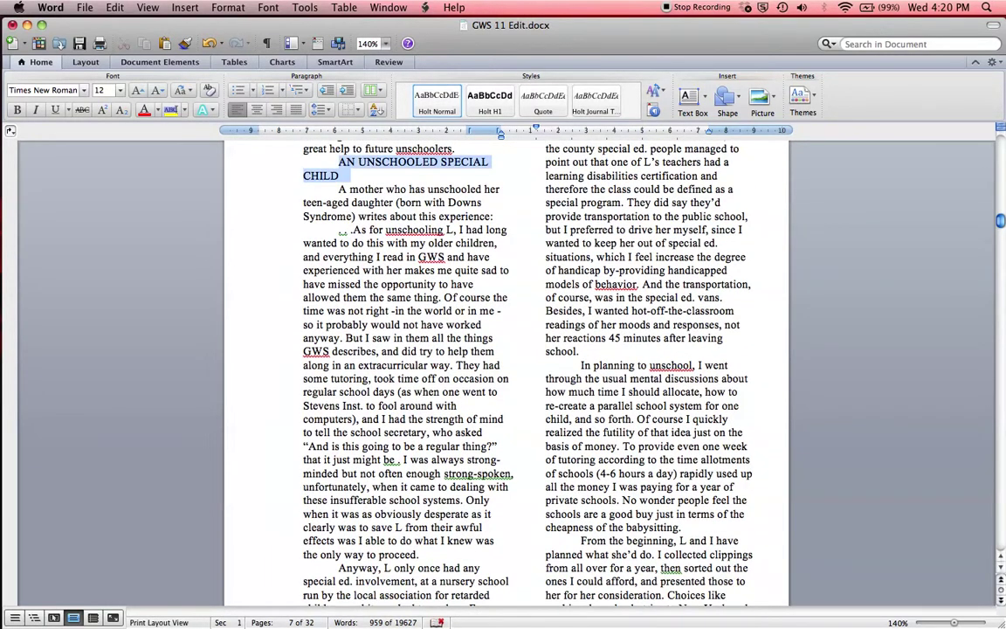
{"action": "left_click", "coordinate": [486, 104]}
Step: Check the divider before "Earlier this year" on page 10 against page 4 of GWS 11.pdf in Preview, and return to Word
{"action": "scroll", "coordinate": [507, 367], "scroll_direction": "down", "scroll_amount": 20}
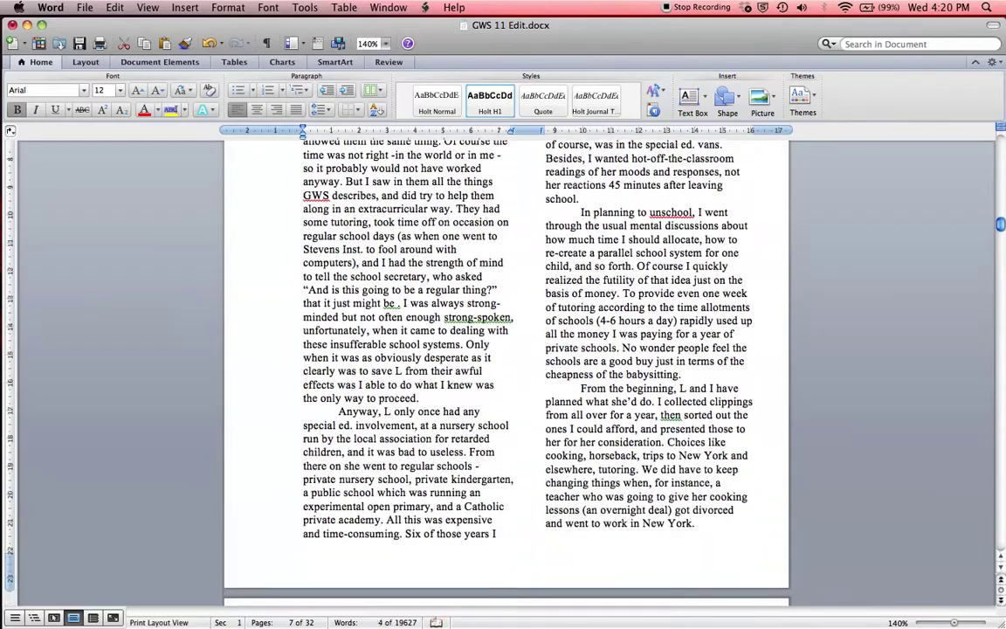
{"action": "scroll", "coordinate": [474, 371], "scroll_direction": "down", "scroll_amount": 20}
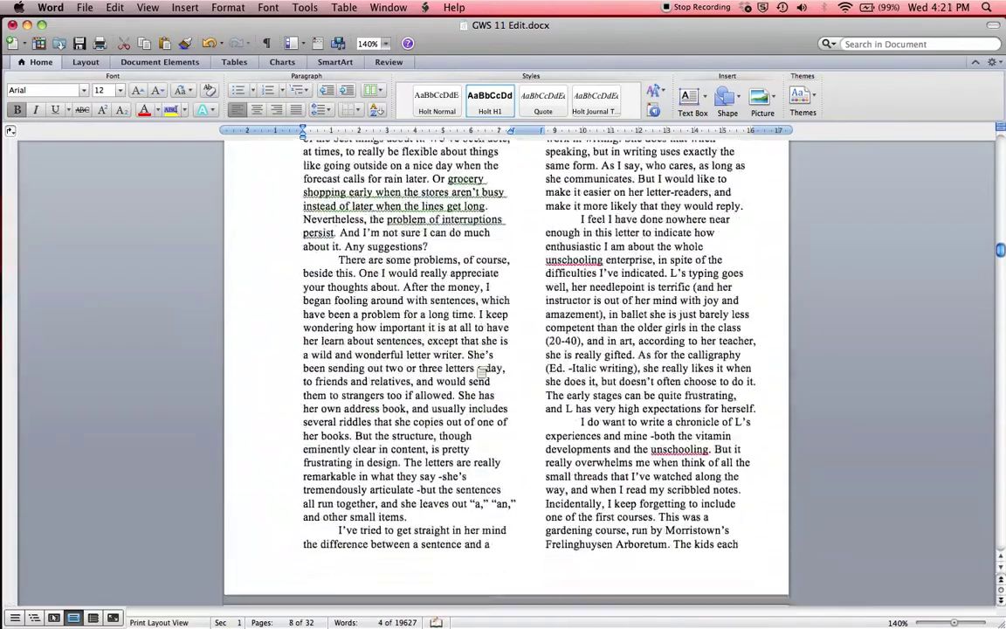
{"action": "scroll", "coordinate": [476, 369], "scroll_direction": "down", "scroll_amount": 19}
{"action": "scroll", "coordinate": [476, 369], "scroll_direction": "up", "scroll_amount": 5}
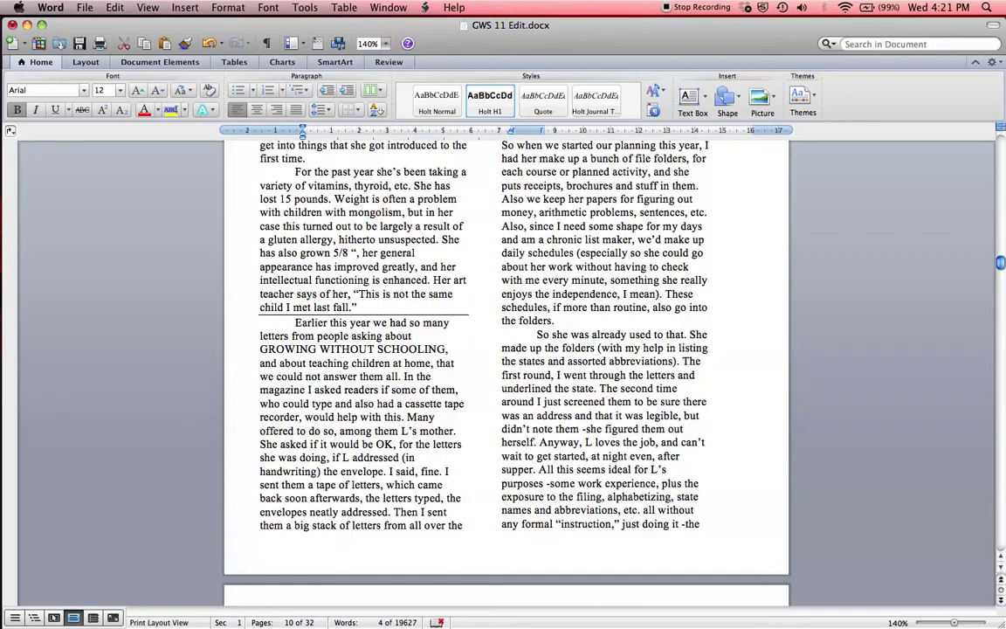
{"action": "key", "text": "F9"}
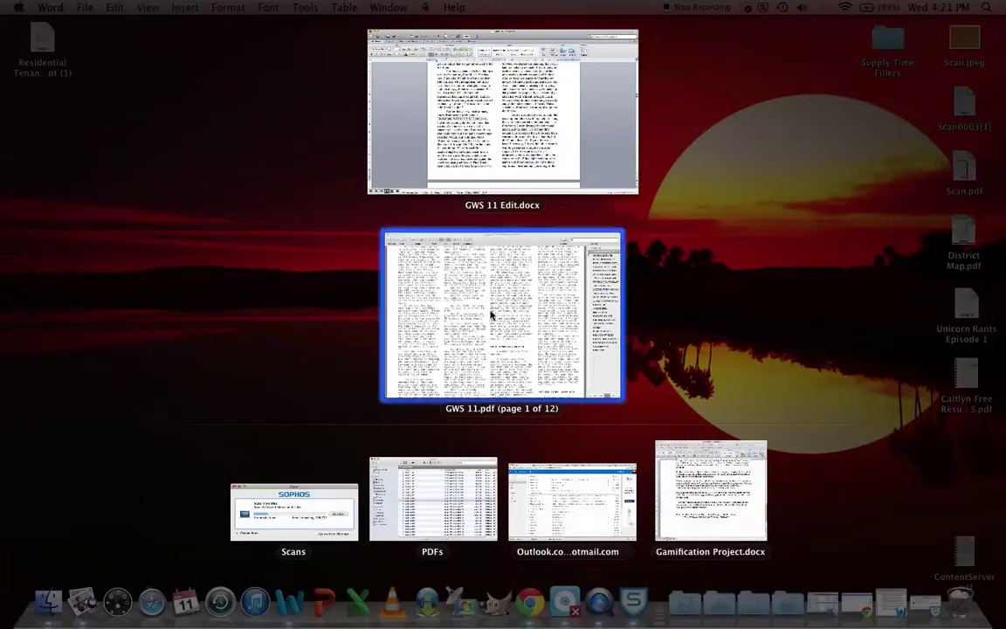
{"action": "left_click", "coordinate": [489, 315]}
{"action": "scroll", "coordinate": [491, 313], "scroll_direction": "down", "scroll_amount": 20}
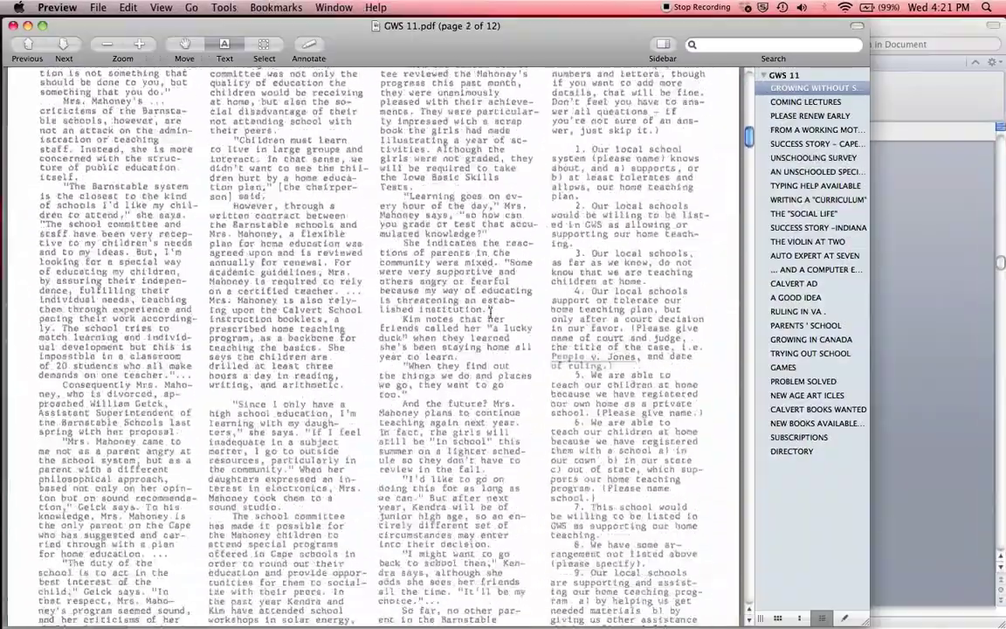
{"action": "scroll", "coordinate": [491, 313], "scroll_direction": "down", "scroll_amount": 20}
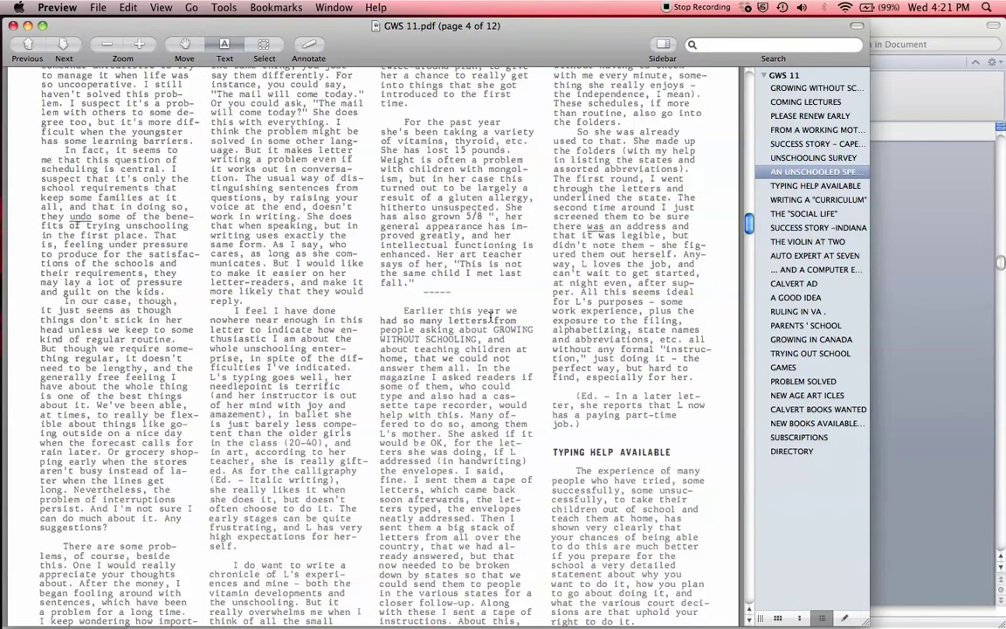
{"action": "key", "text": "super+Tab"}
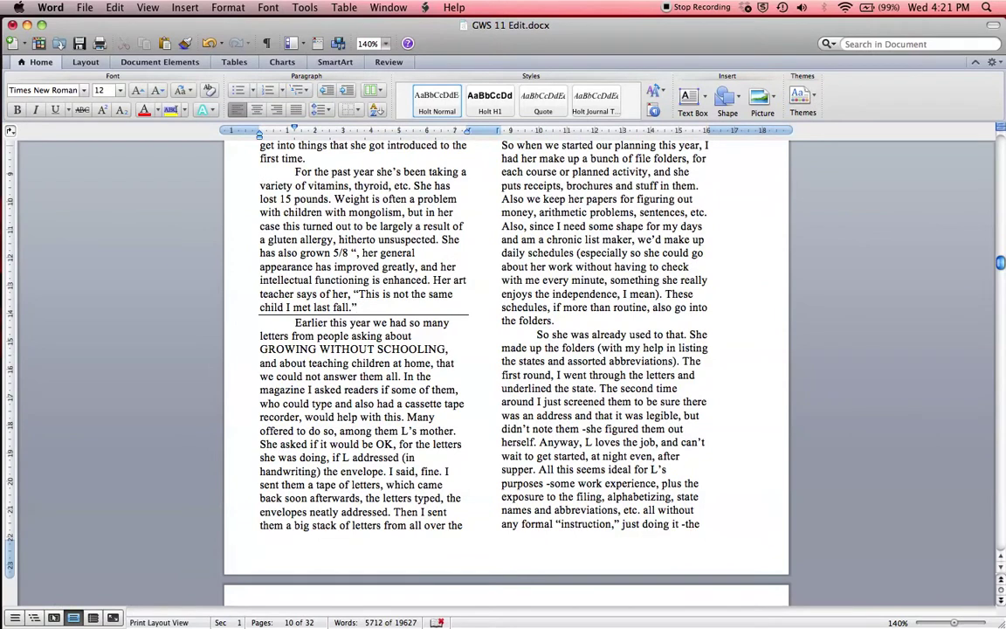
Step: Try to add a row of dashes between the paragraph ending "last fall" and the horizontal line on page 10
{"action": "key", "text": "Return"}
{"action": "type", "text": "------"}
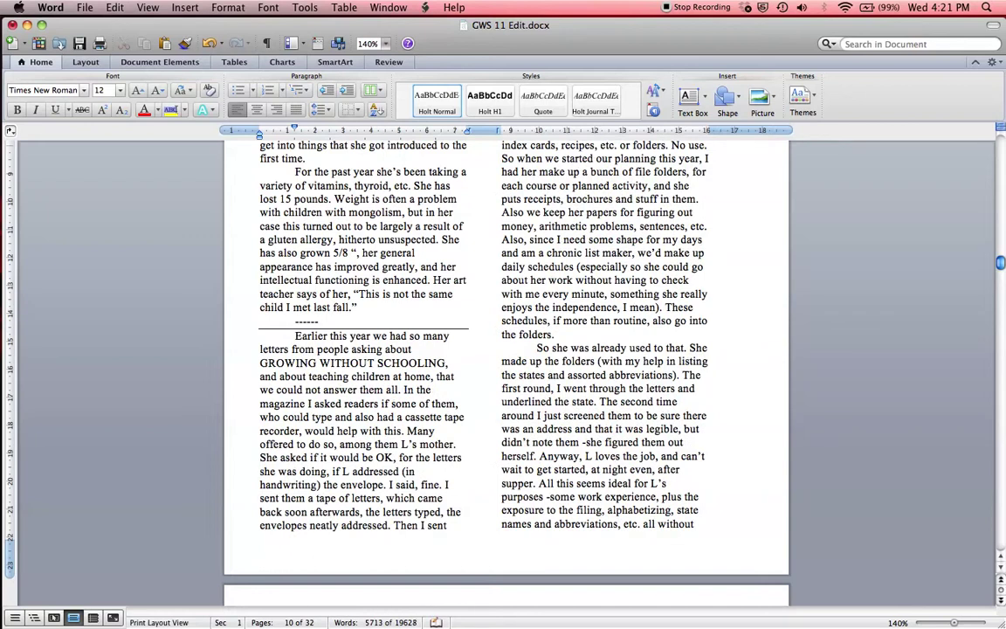
{"action": "key", "text": "BackSpace"}
{"action": "key", "text": "BackSpace"}
{"action": "key", "text": "BackSpace"}
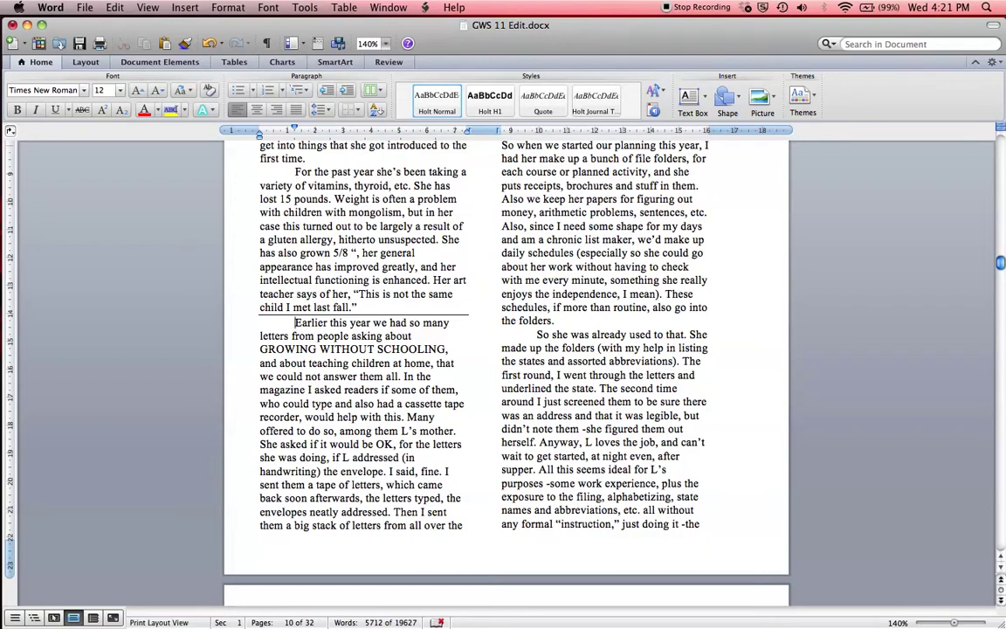
Step: Remove the horizontal line above "Earlier this year" by reapplying the Holt Normal style to the two adjoining paragraphs
{"action": "left_click_drag", "start_coordinate": [261, 307], "coordinate": [411, 337]}
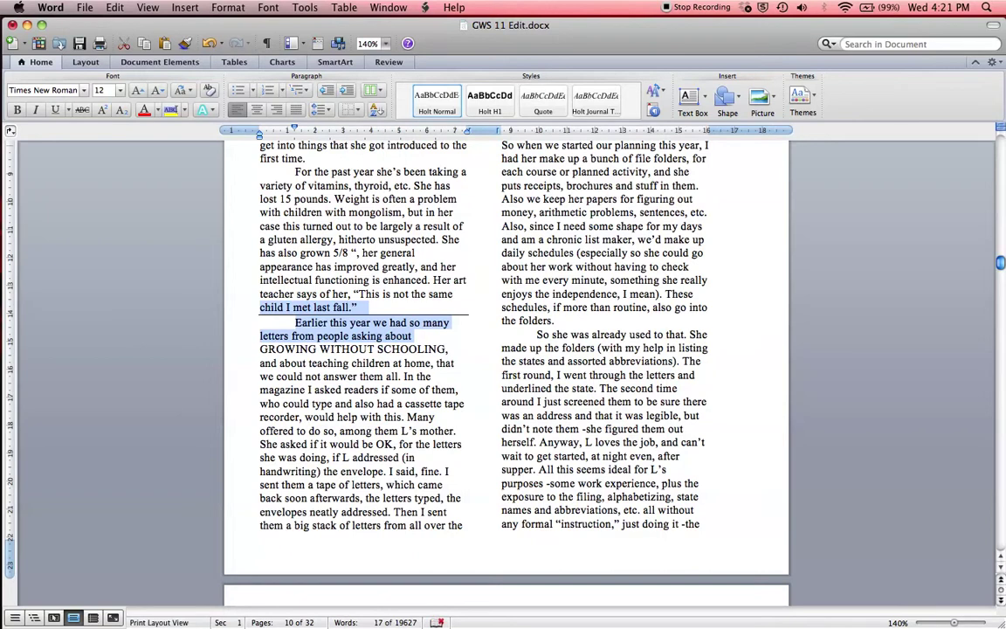
{"action": "left_click", "coordinate": [339, 311]}
{"action": "left_click_drag", "start_coordinate": [260, 306], "coordinate": [412, 336]}
{"action": "left_click", "coordinate": [436, 98]}
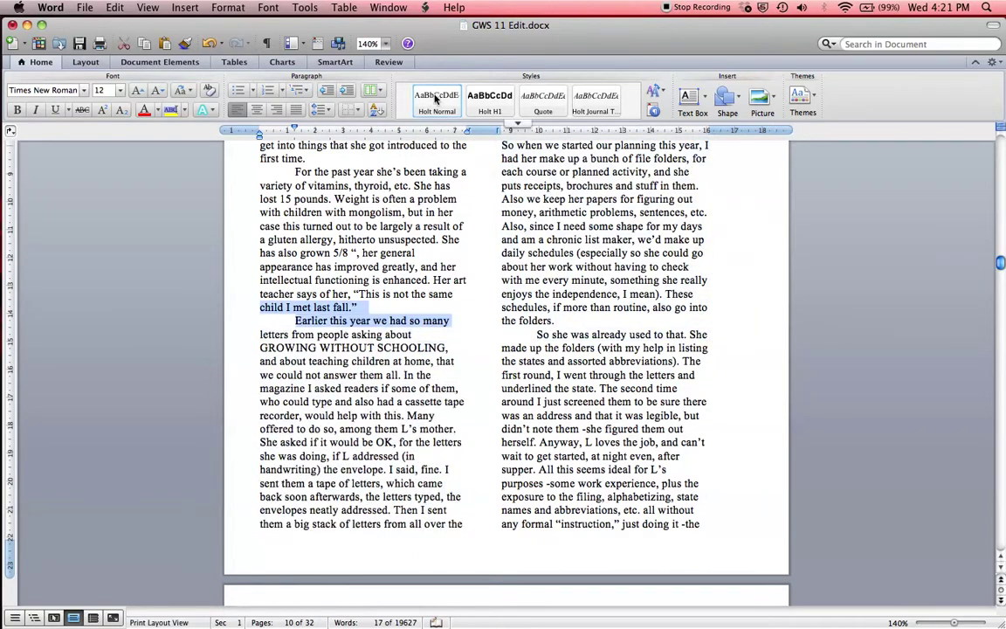
Step: Insert a row of dashes on its own line above "Earlier this year", styled as Holt H1 and centred
{"action": "left_click", "coordinate": [359, 307]}
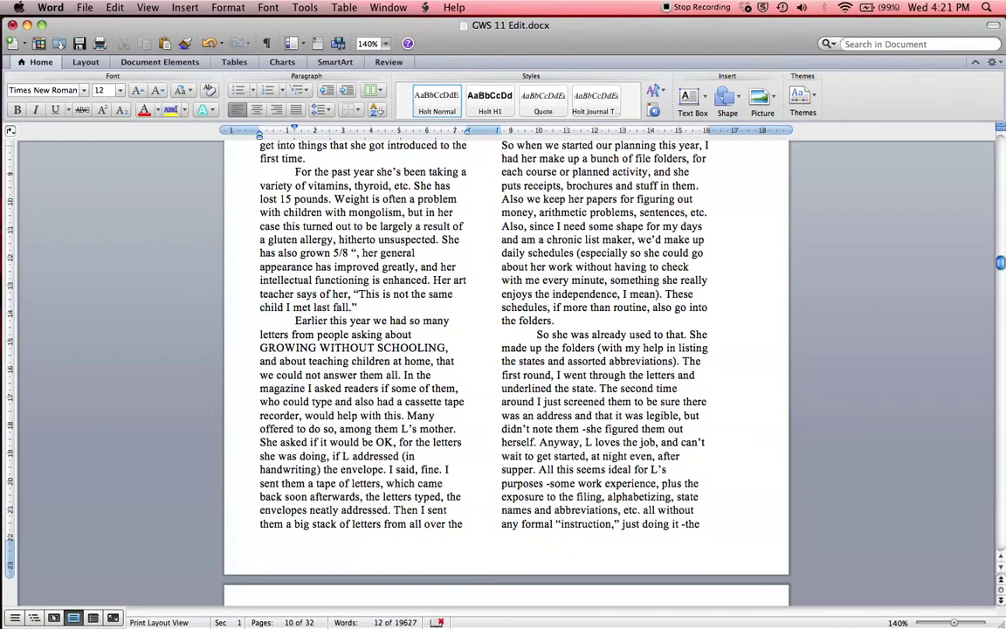
{"action": "key", "text": "Return"}
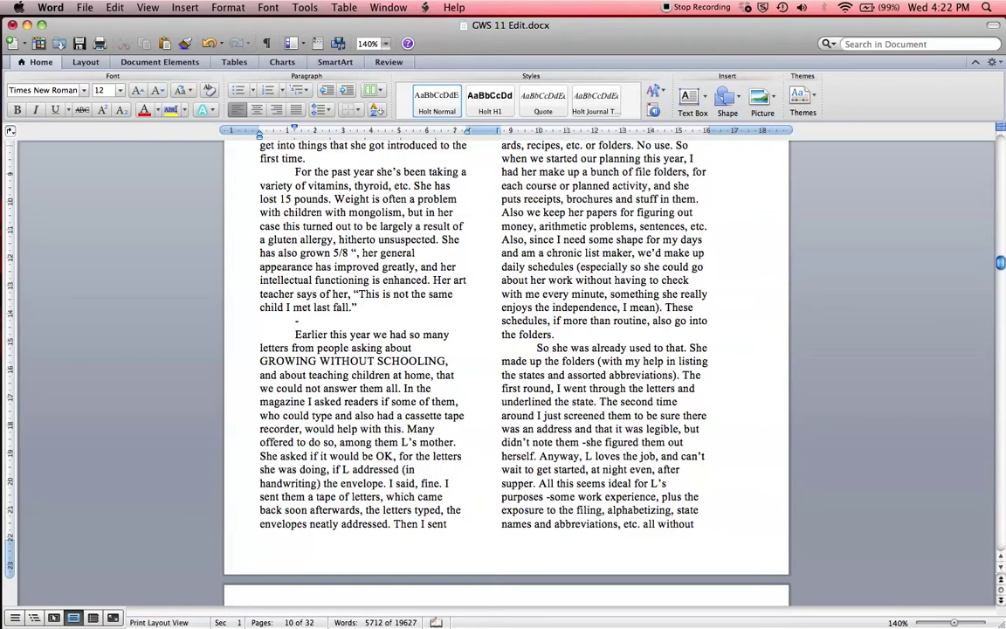
{"action": "type", "text": "-------"}
{"action": "left_click", "coordinate": [490, 98]}
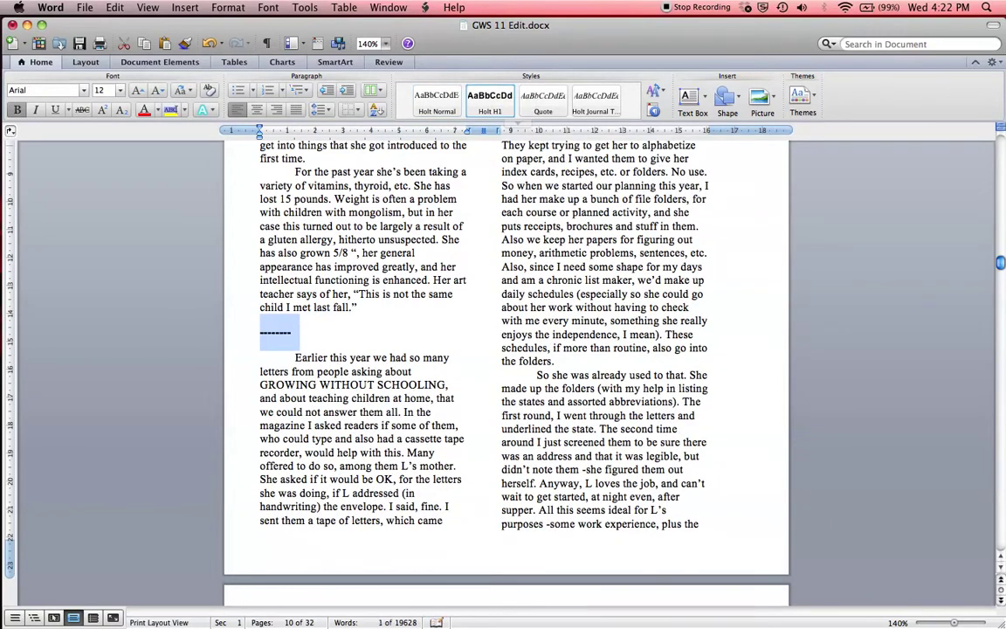
{"action": "key", "text": "super+e"}
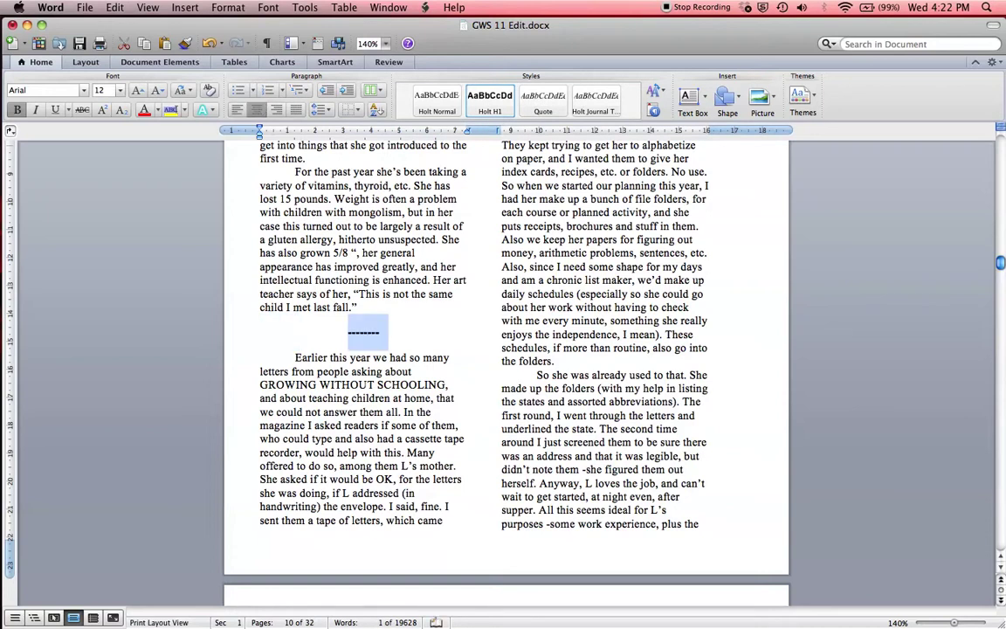
{"action": "left_click", "coordinate": [400, 412]}
Step: Compare the new dashed divider and the text after it with page 4 of GWS 11.pdf in Preview, and return to Word
{"action": "key", "text": "F3"}
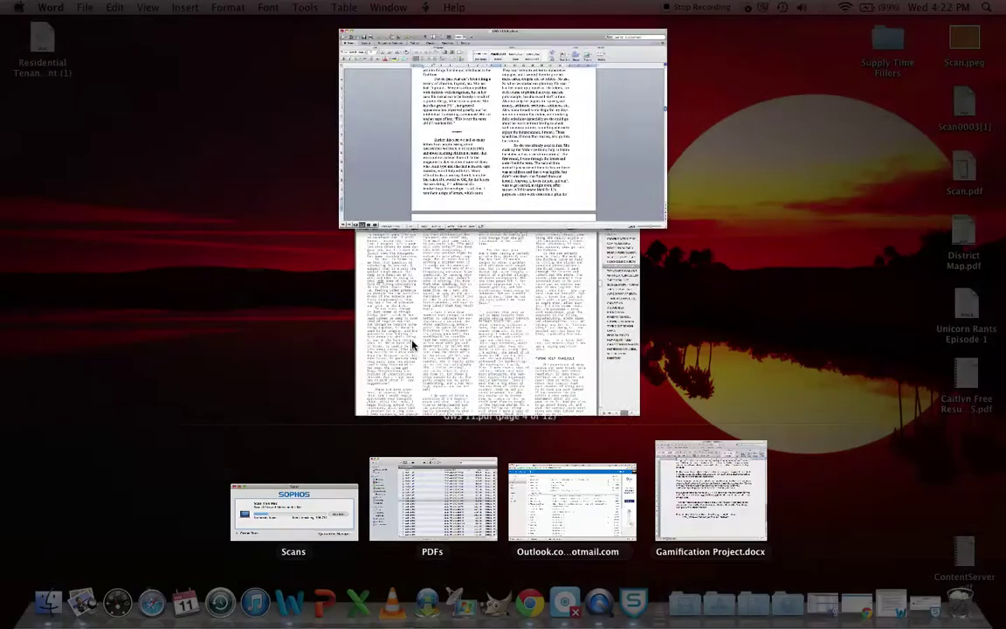
{"action": "left_click", "coordinate": [505, 125]}
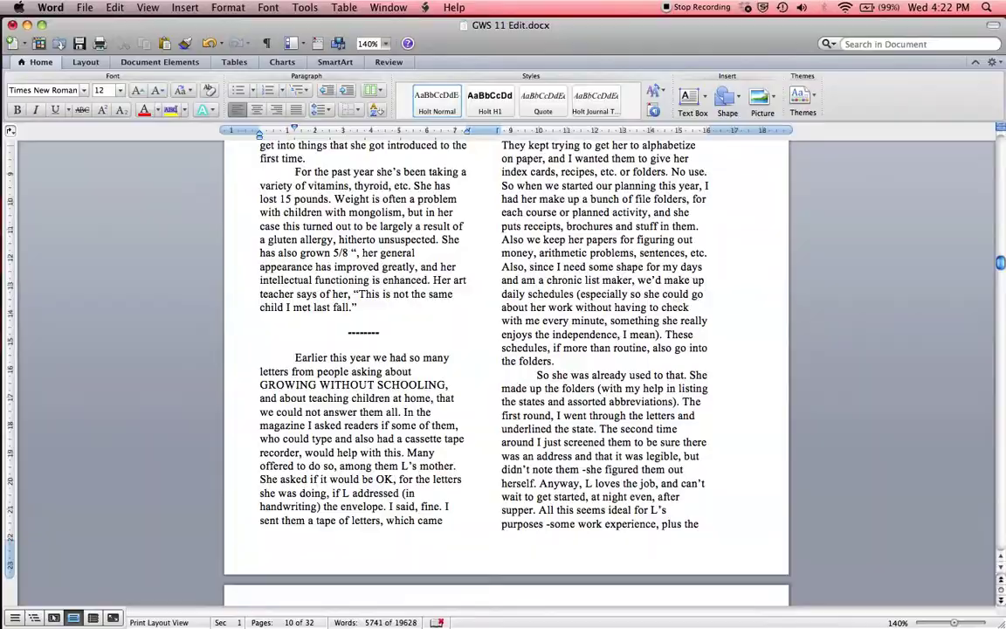
{"action": "key", "text": "ctrl+Down"}
{"action": "left_click", "coordinate": [534, 259]}
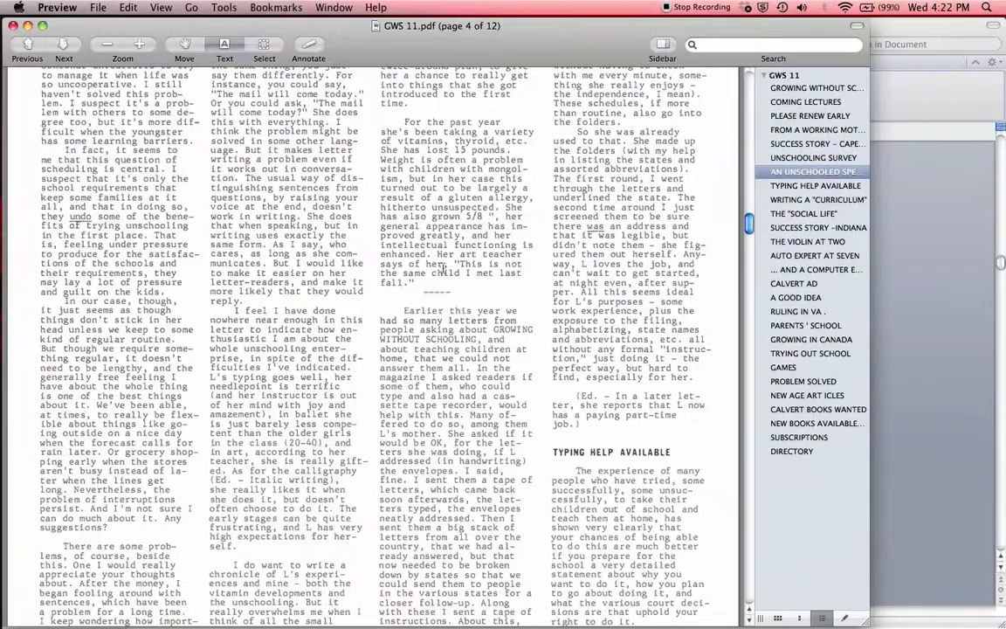
{"action": "key", "text": "ctrl+Down"}
{"action": "left_click", "coordinate": [417, 148]}
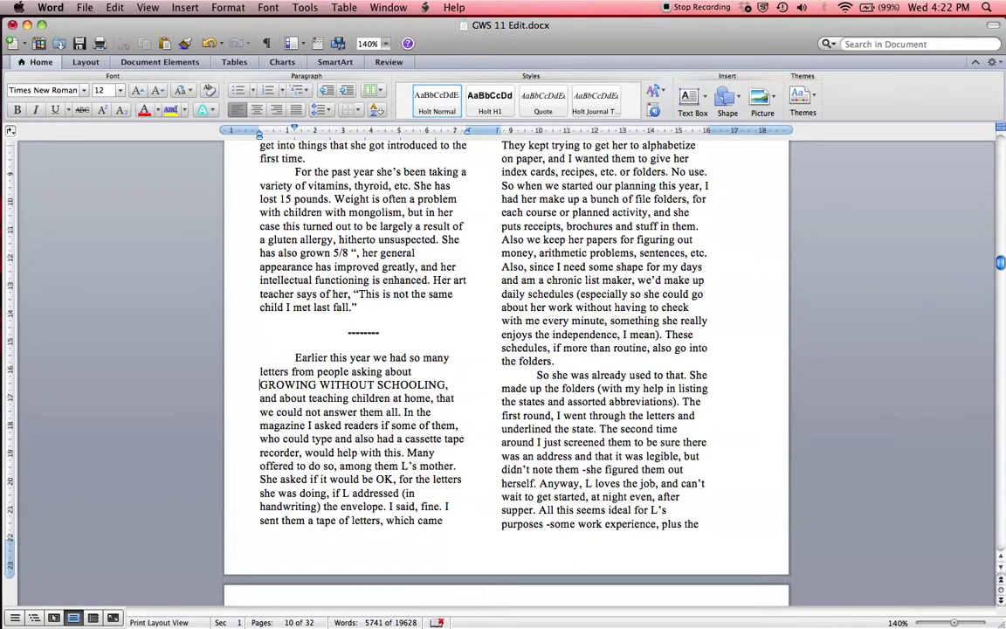
Step: Change "GROWING WITHOUT SCHOOLING" below the dashed divider to Title Case and apply the italic Holt Journal style
{"action": "key", "text": "shift+alt+Right"}
{"action": "key", "text": "shift+alt+Right"}
{"action": "key", "text": "shift+alt+Right"}
{"action": "key", "text": "shift+alt+Right"}
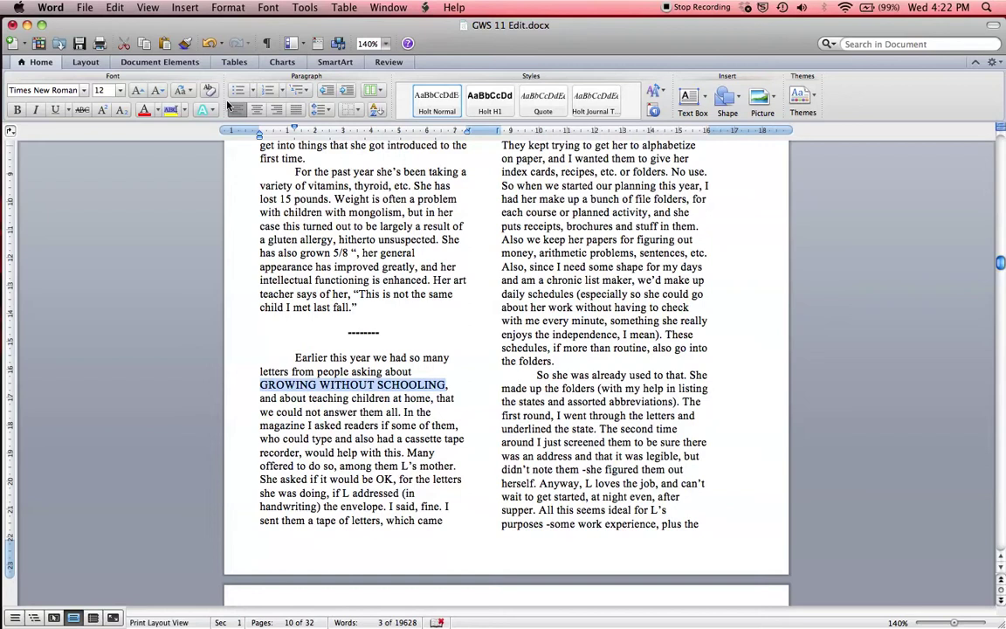
{"action": "left_click", "coordinate": [180, 90]}
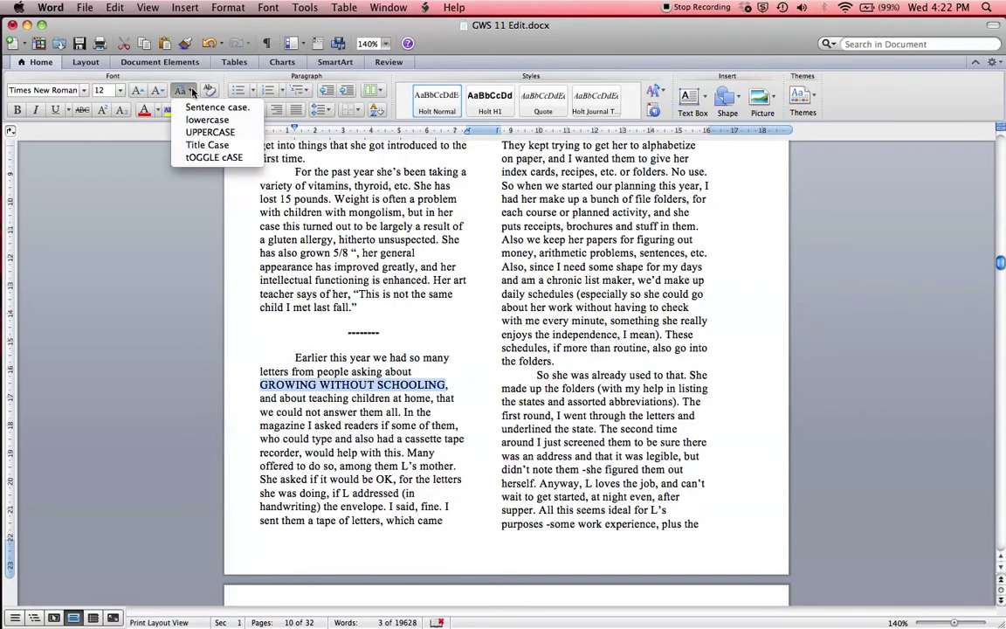
{"action": "left_click", "coordinate": [199, 145]}
{"action": "left_click", "coordinate": [508, 104]}
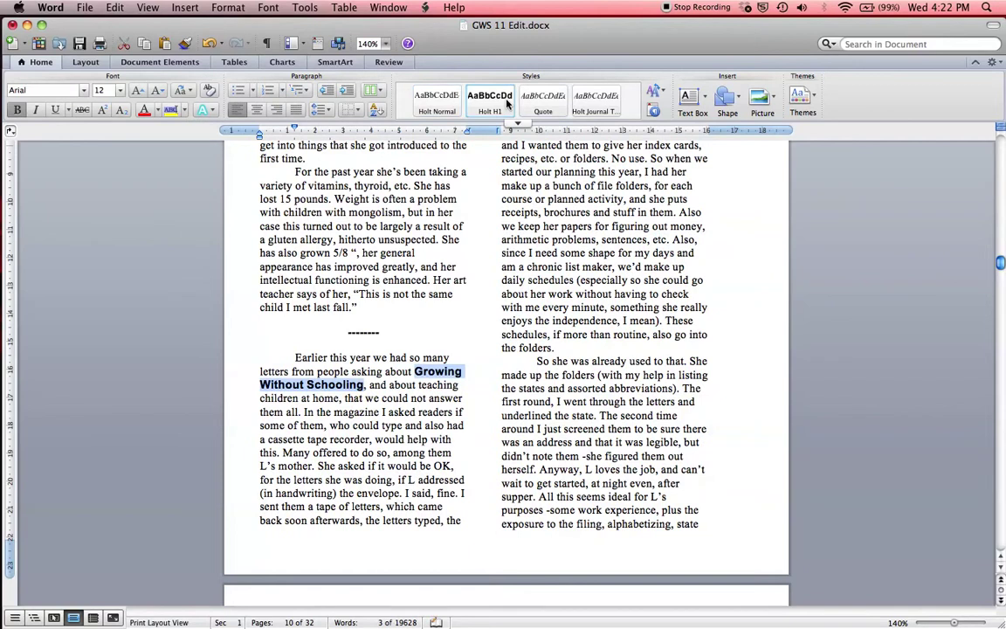
{"action": "left_click", "coordinate": [588, 101]}
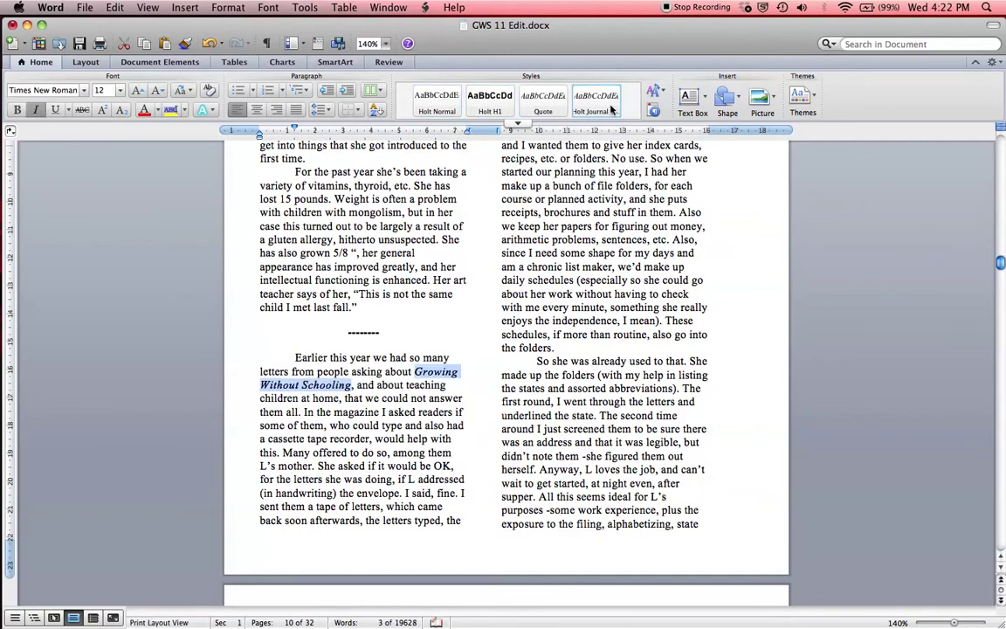
{"action": "left_click", "coordinate": [370, 439]}
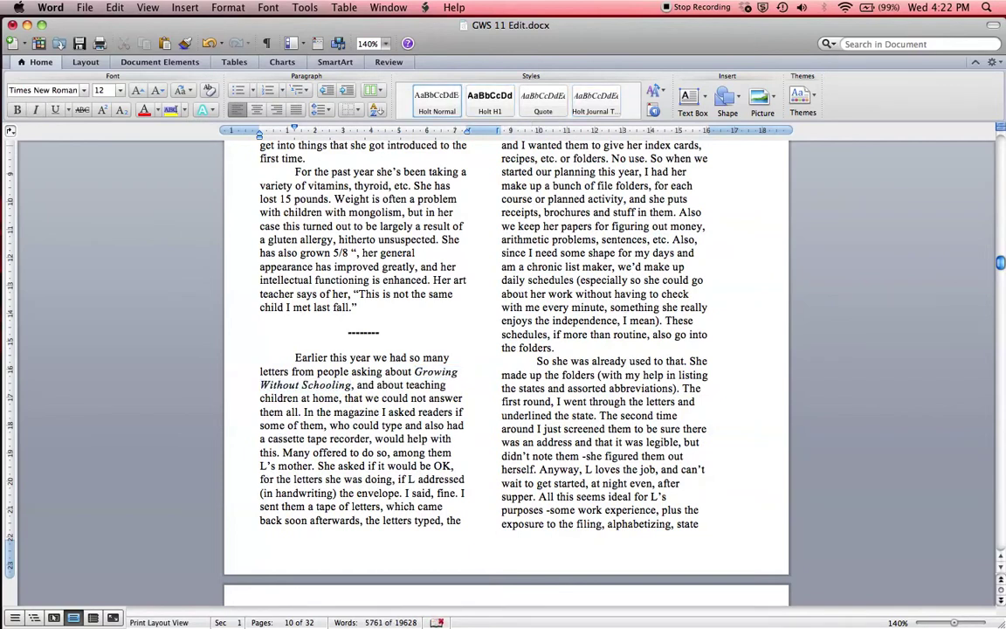
Step: Switch to GWS 11.pdf in Preview and check pages 4 and 3 for underlined words in the article "An Unschooled Special Child"
{"action": "scroll", "coordinate": [494, 411], "scroll_direction": "up", "scroll_amount": 2}
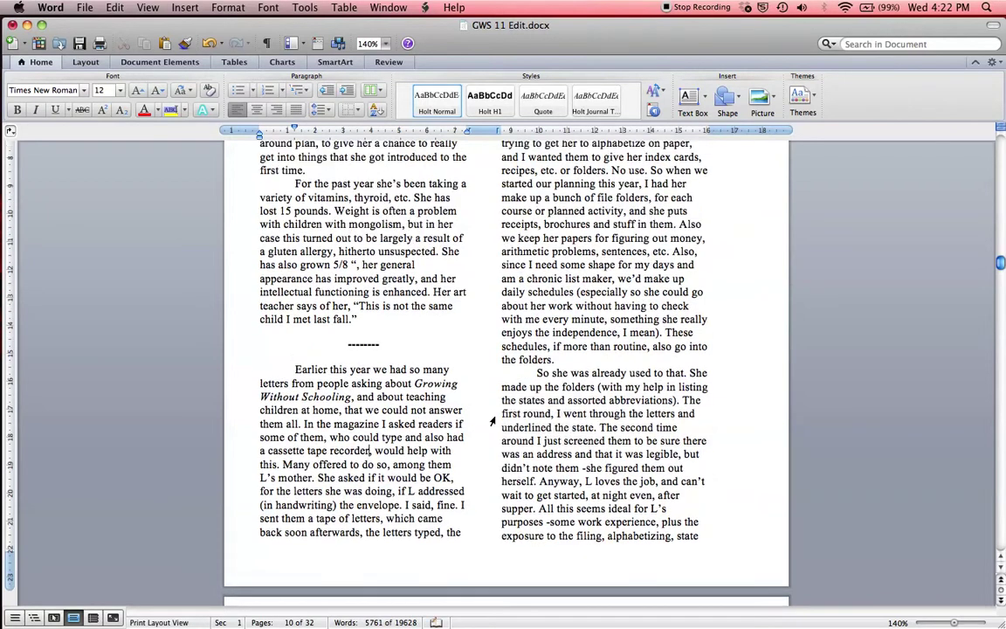
{"action": "scroll", "coordinate": [491, 422], "scroll_direction": "up", "scroll_amount": 10}
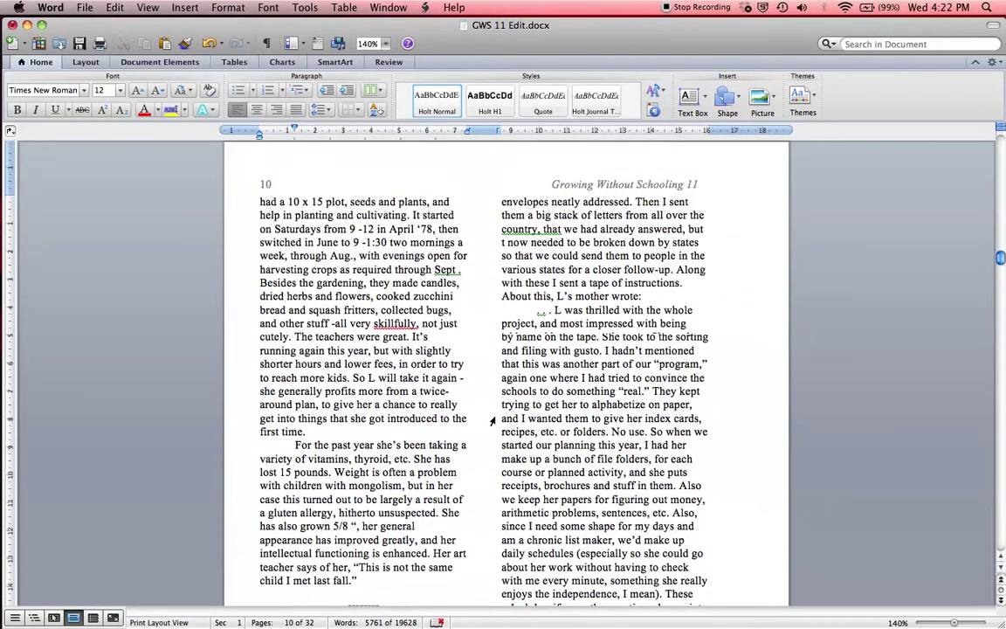
{"action": "key", "text": "F3"}
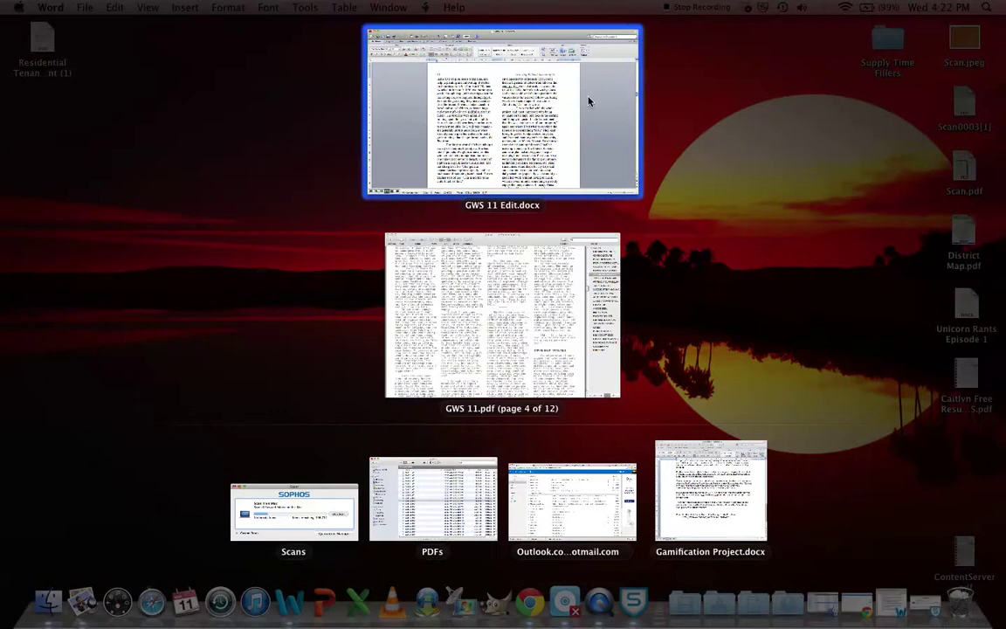
{"action": "left_click", "coordinate": [507, 271]}
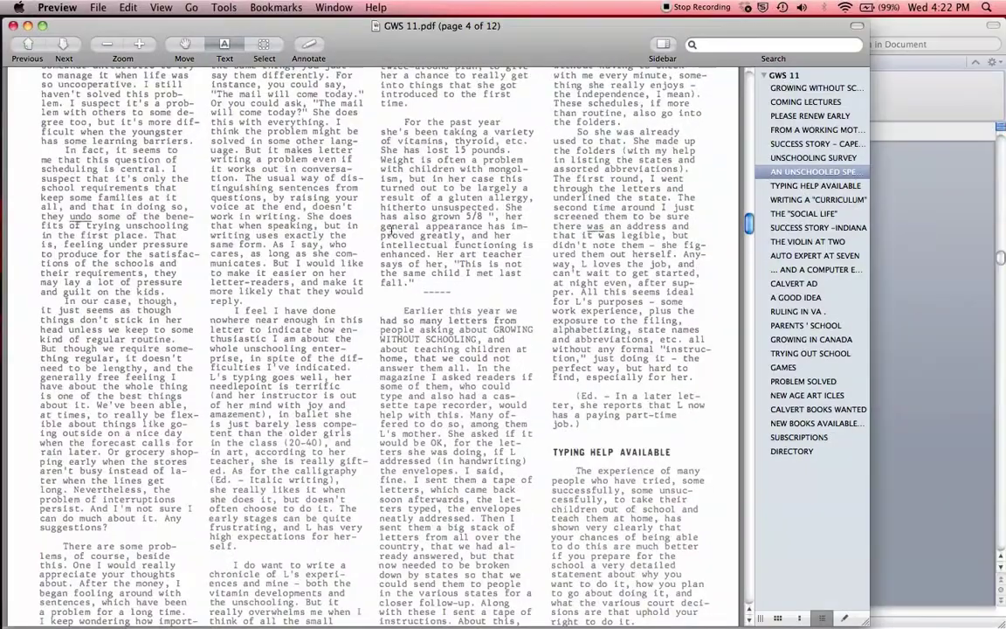
{"action": "scroll", "coordinate": [392, 230], "scroll_direction": "up", "scroll_amount": 3}
{"action": "scroll", "coordinate": [392, 230], "scroll_direction": "up", "scroll_amount": 15}
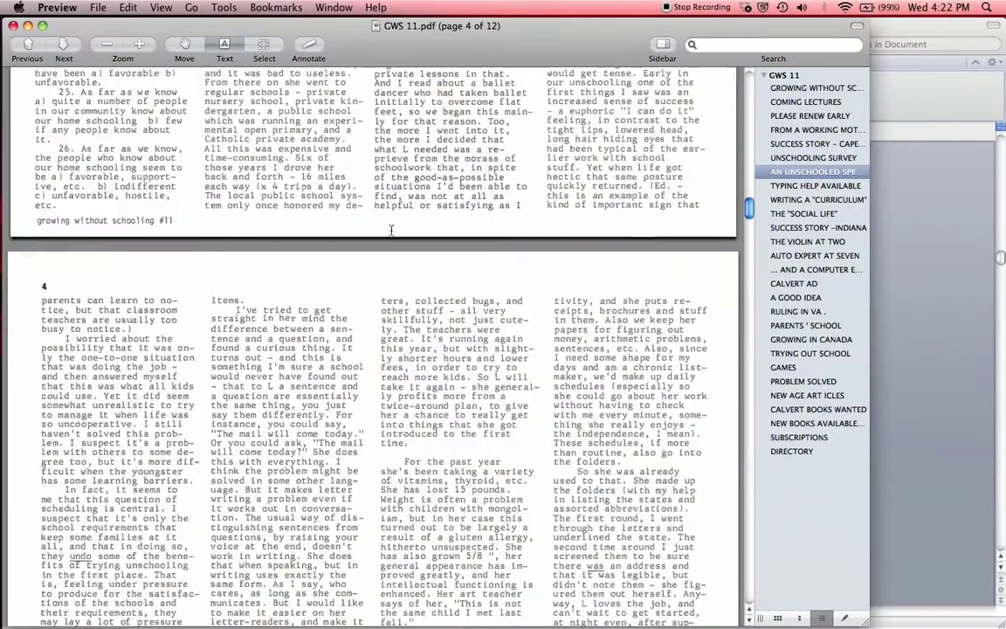
{"action": "scroll", "coordinate": [396, 229], "scroll_direction": "up", "scroll_amount": 8}
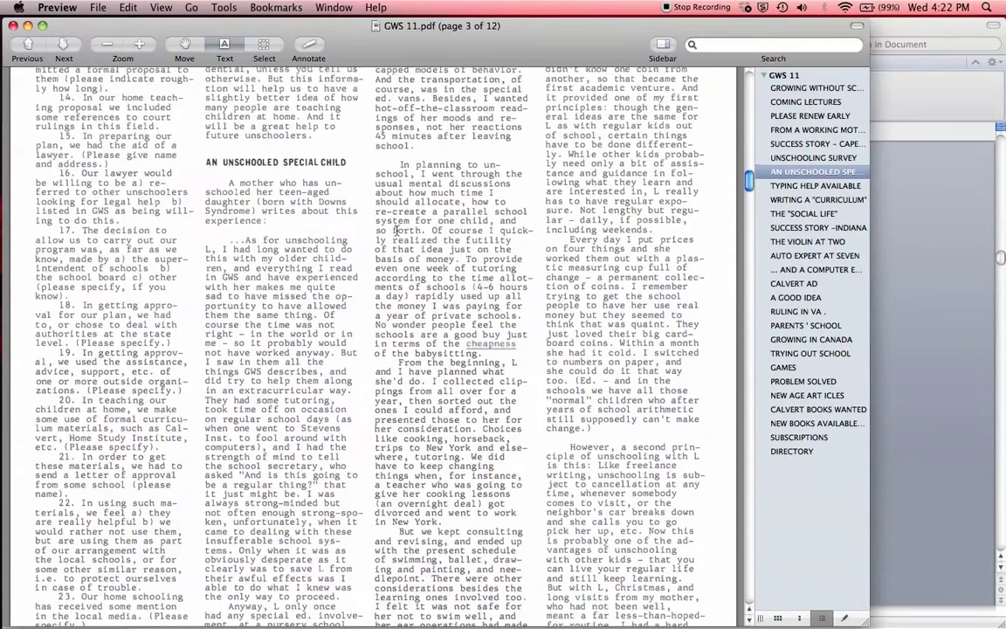
{"action": "scroll", "coordinate": [412, 163], "scroll_direction": "up", "scroll_amount": 4}
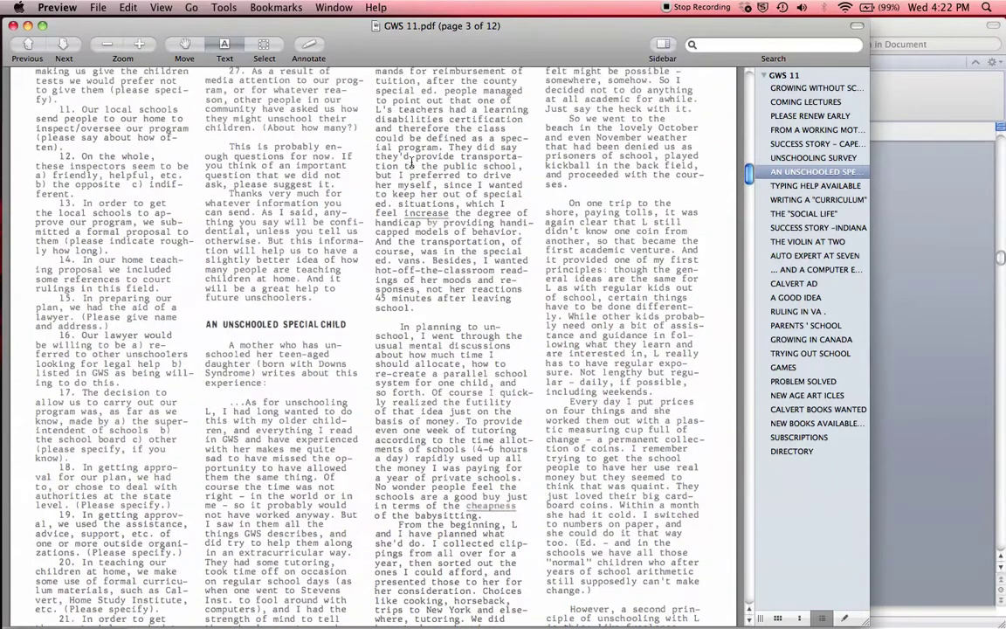
Step: Mark the underlined word "increase" on page 3 of the PDF and examine the article text around it
{"action": "left_click_drag", "start_coordinate": [404, 251], "coordinate": [450, 251]}
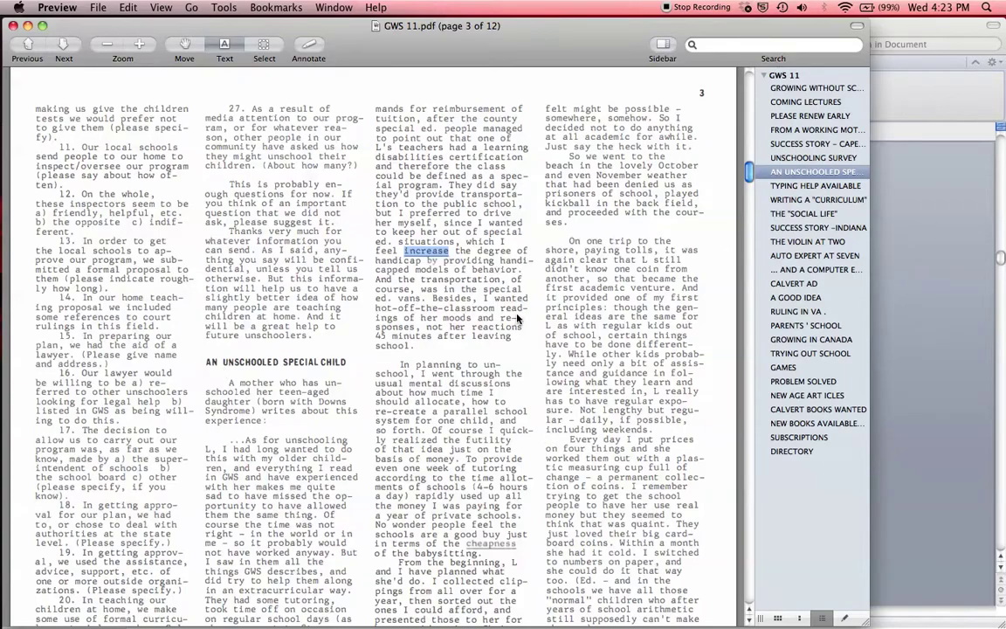
{"action": "scroll", "coordinate": [517, 317], "scroll_direction": "down", "scroll_amount": 10}
{"action": "scroll", "coordinate": [517, 317], "scroll_direction": "up", "scroll_amount": 10}
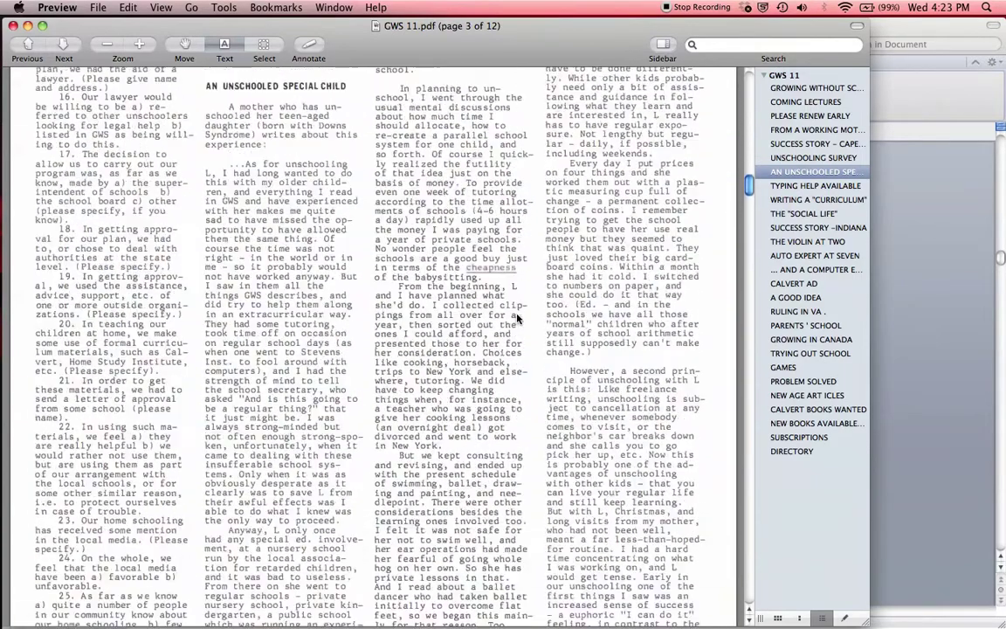
{"action": "scroll", "coordinate": [518, 319], "scroll_direction": "up", "scroll_amount": 2}
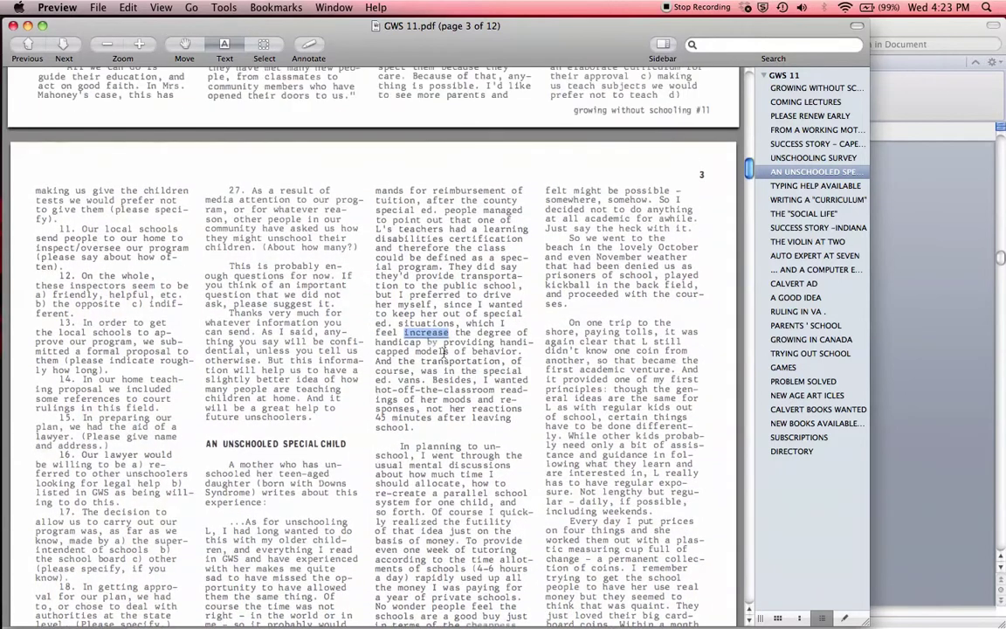
{"action": "left_click", "coordinate": [404, 335]}
{"action": "double_click", "coordinate": [404, 334]}
{"action": "scroll", "coordinate": [405, 335], "scroll_direction": "down", "scroll_amount": 2}
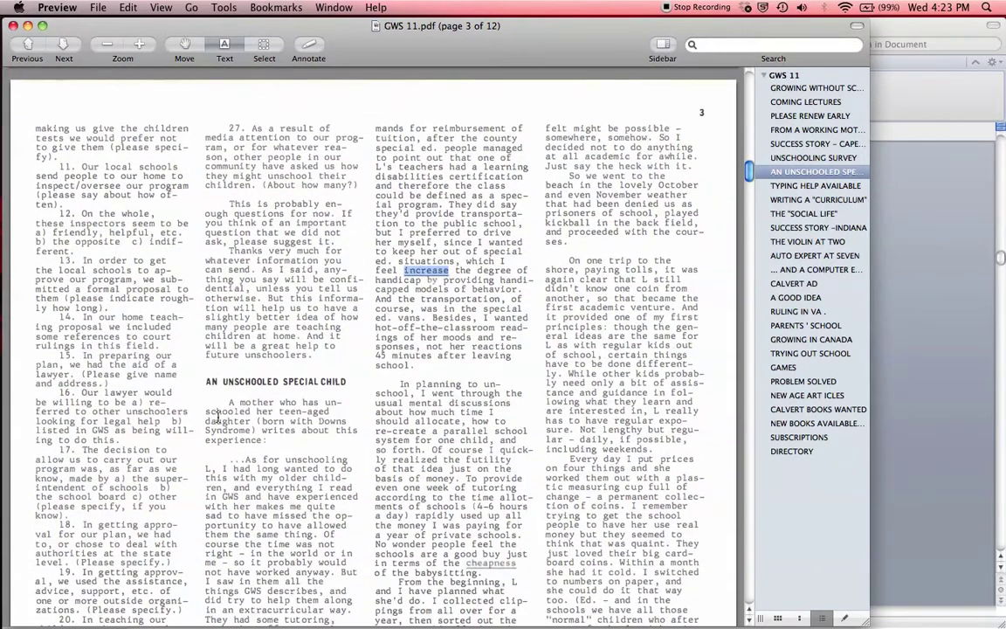
Step: Return to GWS 11 Edit.docx in Word, go back to "AN UNSCHOOLED SPECIAL CHILD" and search the document for "increase"
{"action": "left_click", "coordinate": [913, 252]}
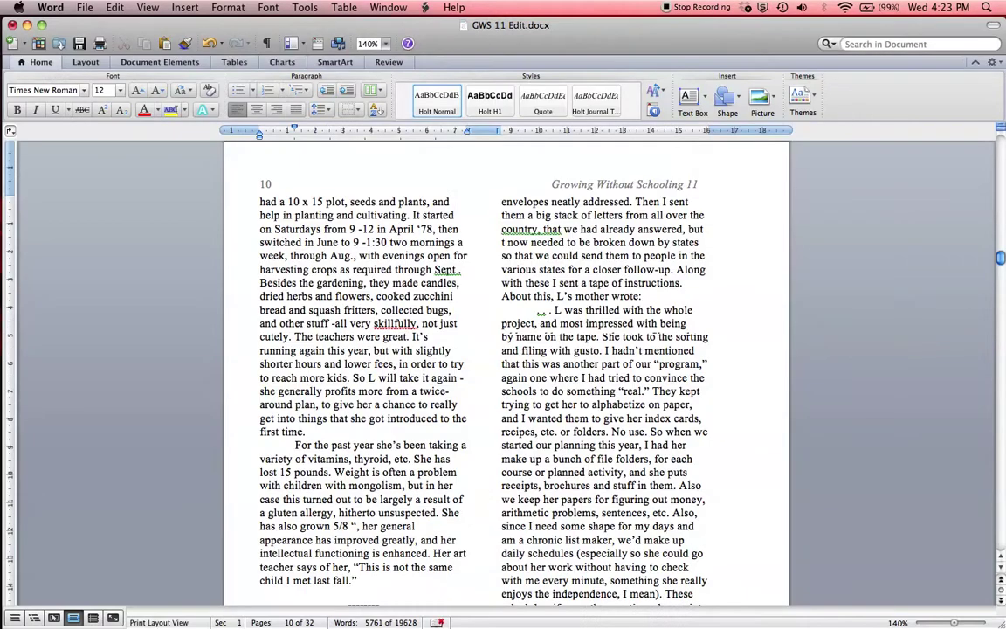
{"action": "scroll", "coordinate": [506, 375], "scroll_direction": "up", "scroll_amount": 20}
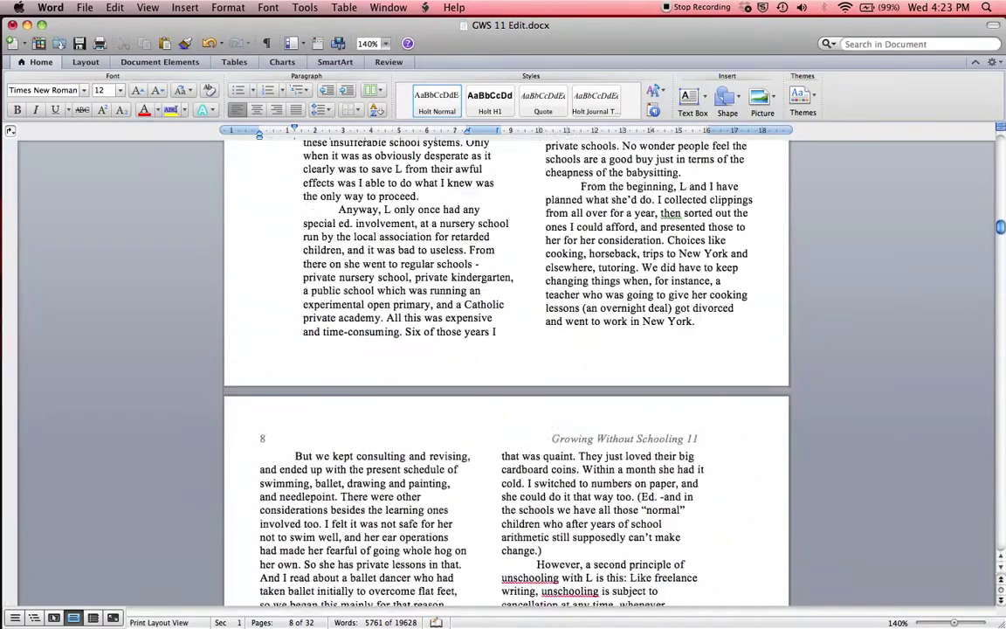
{"action": "scroll", "coordinate": [507, 376], "scroll_direction": "up", "scroll_amount": 5}
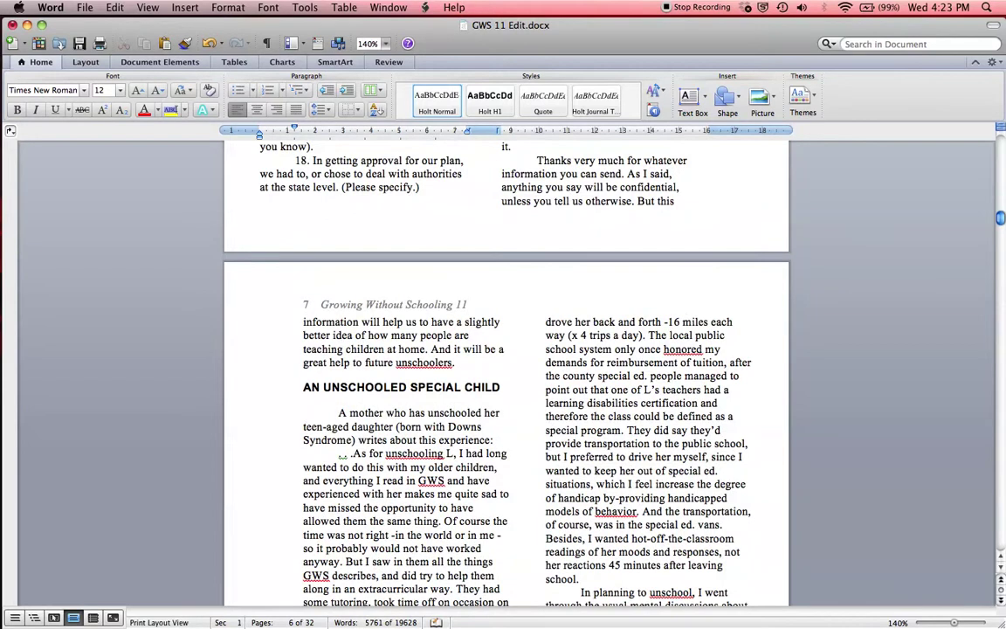
{"action": "left_click", "coordinate": [339, 412]}
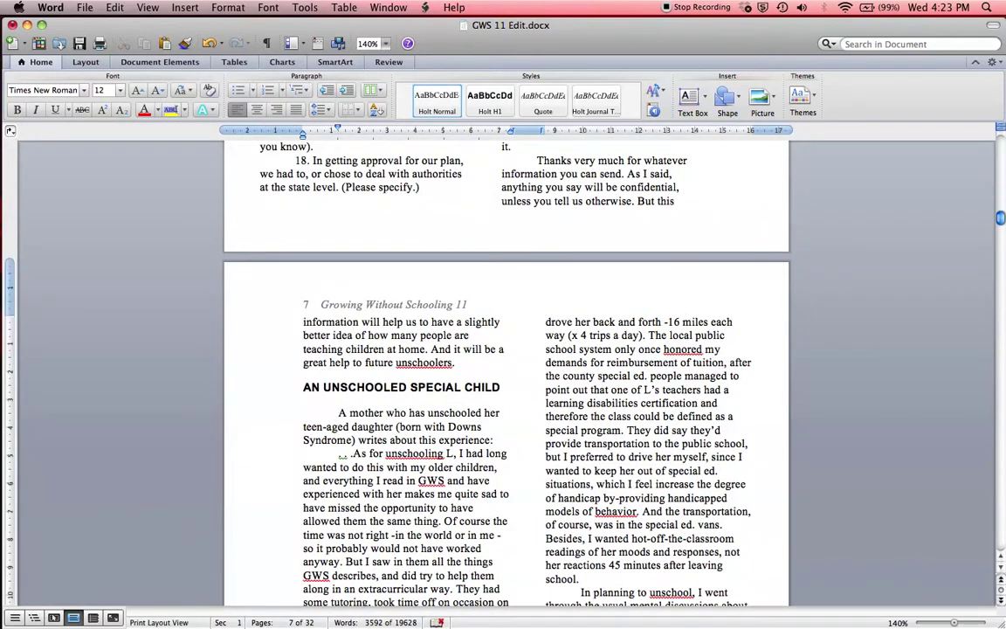
{"action": "left_click", "coordinate": [912, 45]}
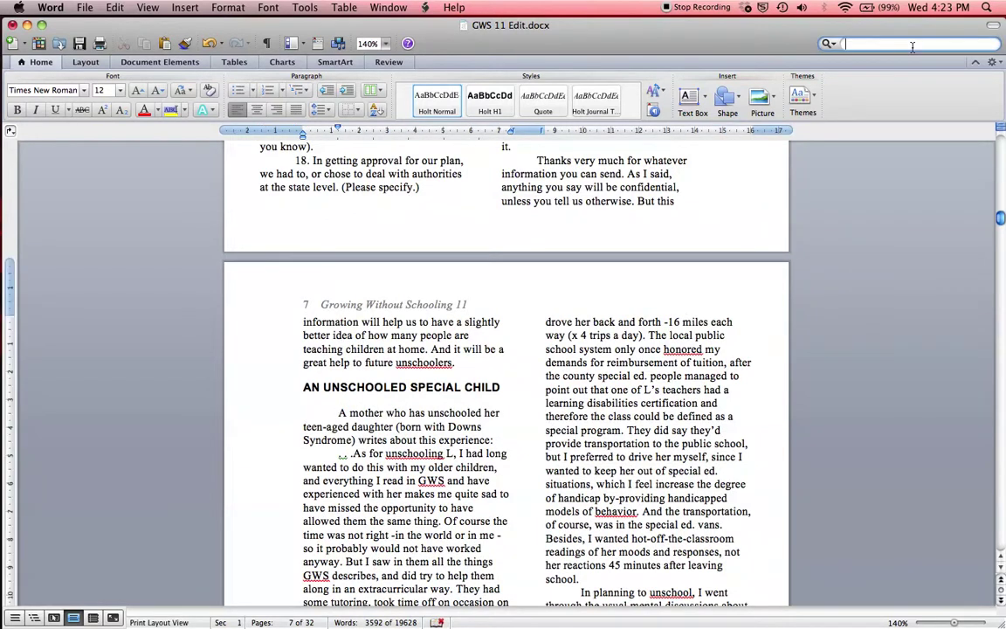
{"action": "type", "text": "i"}
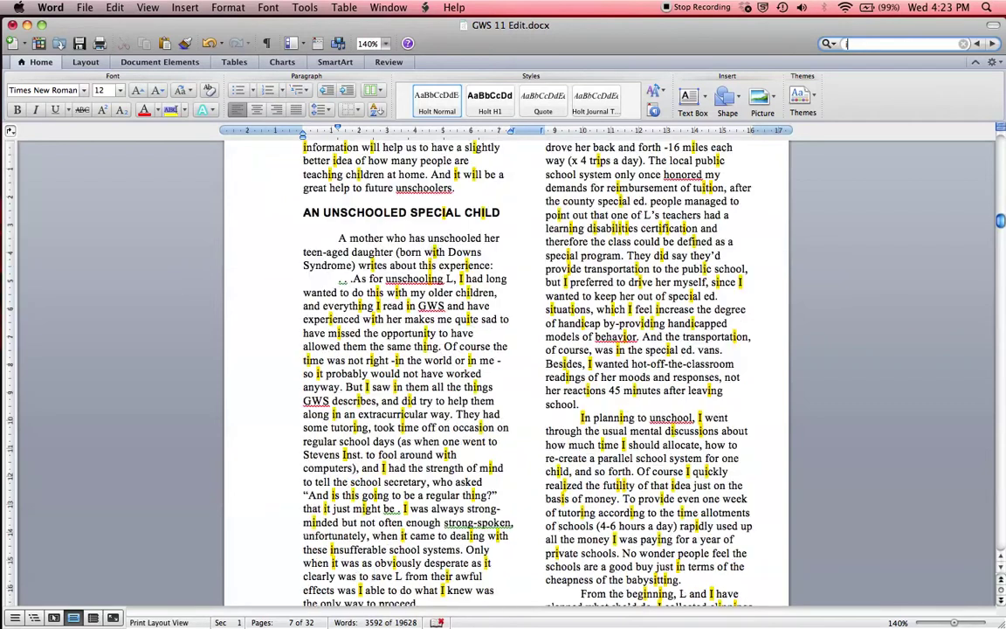
{"action": "type", "text": "increase"}
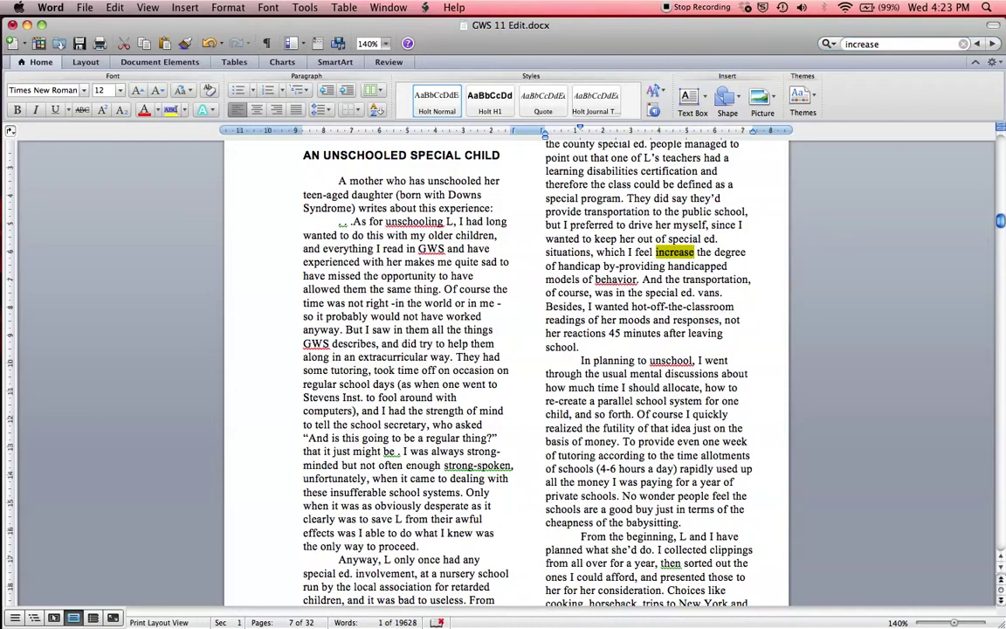
Step: Italicise the word "increase" in "which I feel increase the degree of handicap" on page 7
{"action": "left_click_drag", "start_coordinate": [636, 252], "coordinate": [695, 252]}
{"action": "left_click", "coordinate": [691, 252]}
{"action": "double_click", "coordinate": [657, 253]}
{"action": "key", "text": "super+i"}
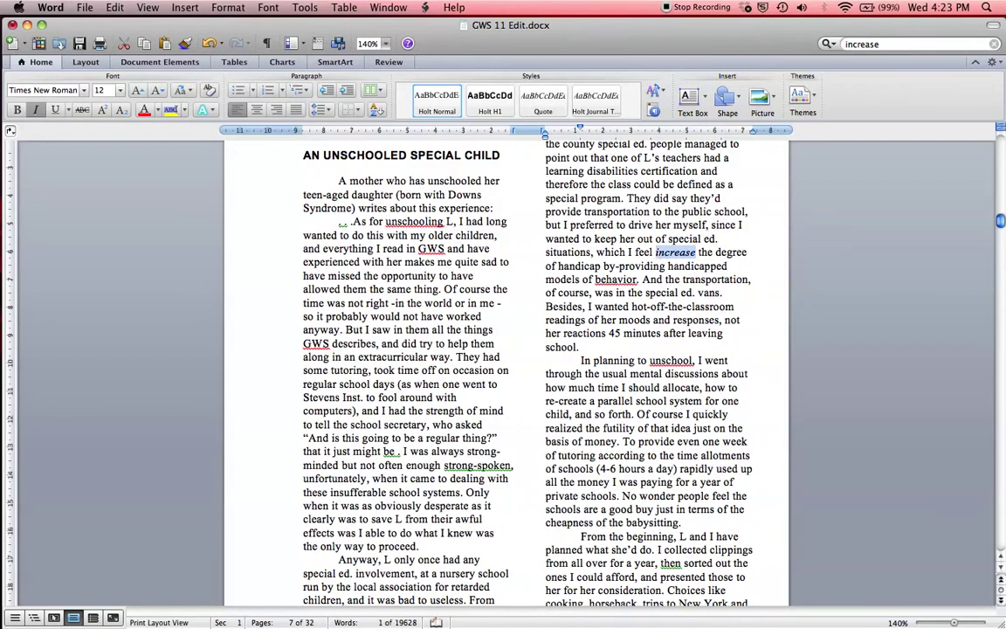
{"action": "left_click", "coordinate": [662, 293]}
{"action": "left_click_drag", "start_coordinate": [656, 253], "coordinate": [697, 253]}
{"action": "left_click", "coordinate": [627, 238]}
{"action": "scroll", "coordinate": [586, 262], "scroll_direction": "down", "scroll_amount": 5}
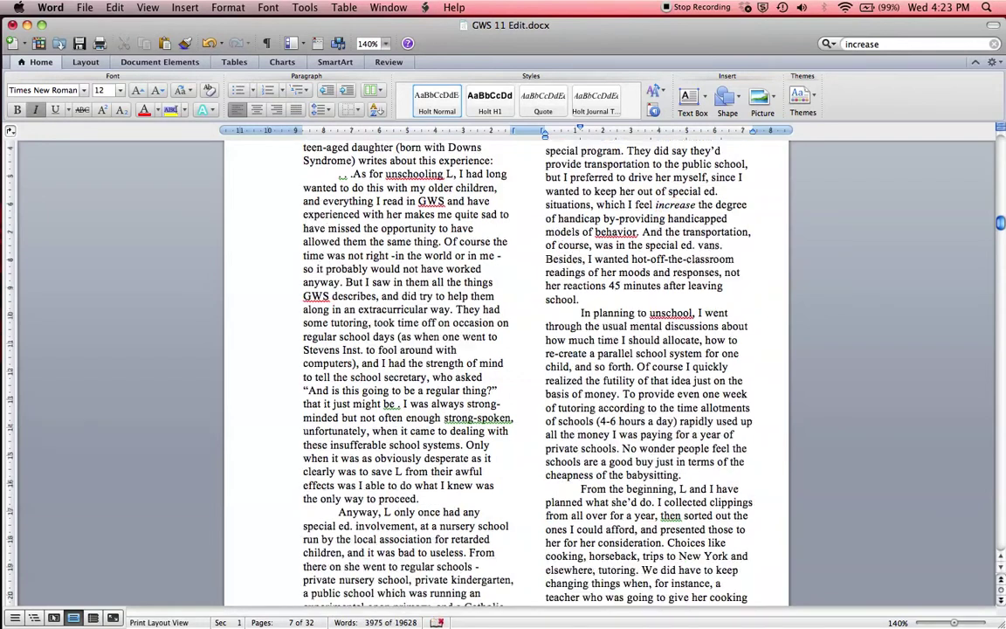
Step: Switch to GWS 11.pdf, mark the next underlined word "cheapness" on page 3, and return to Word
{"action": "key", "text": "F3"}
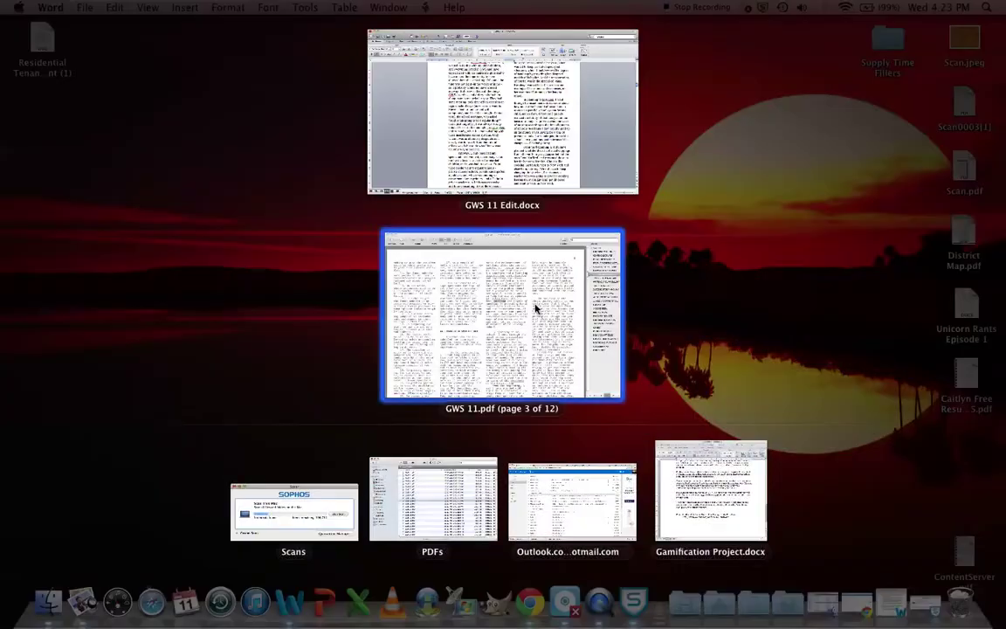
{"action": "left_click", "coordinate": [519, 329]}
{"action": "scroll", "coordinate": [579, 285], "scroll_direction": "down", "scroll_amount": 4}
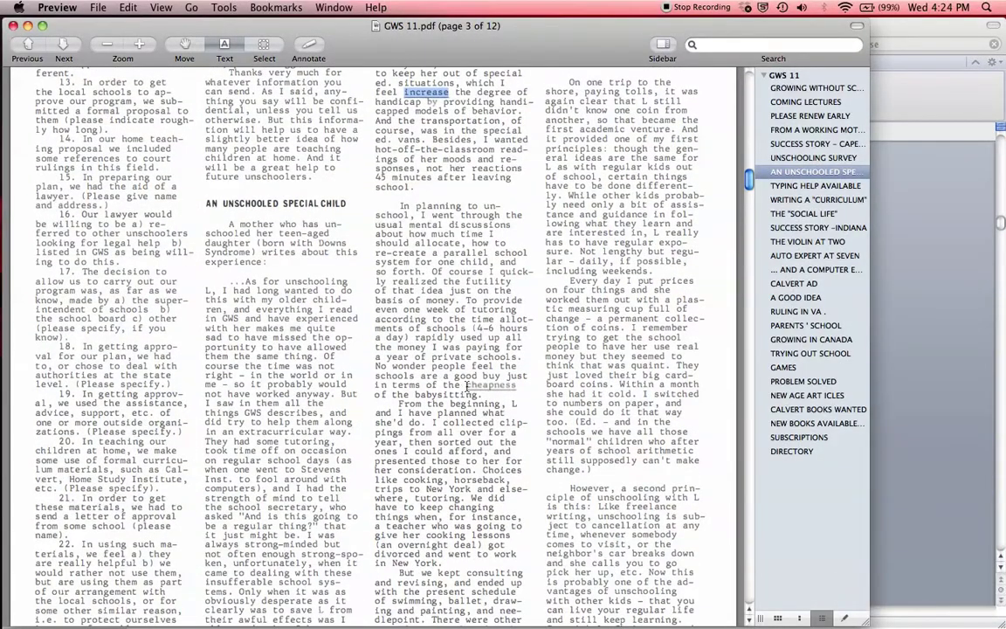
{"action": "left_click_drag", "start_coordinate": [466, 386], "coordinate": [517, 385]}
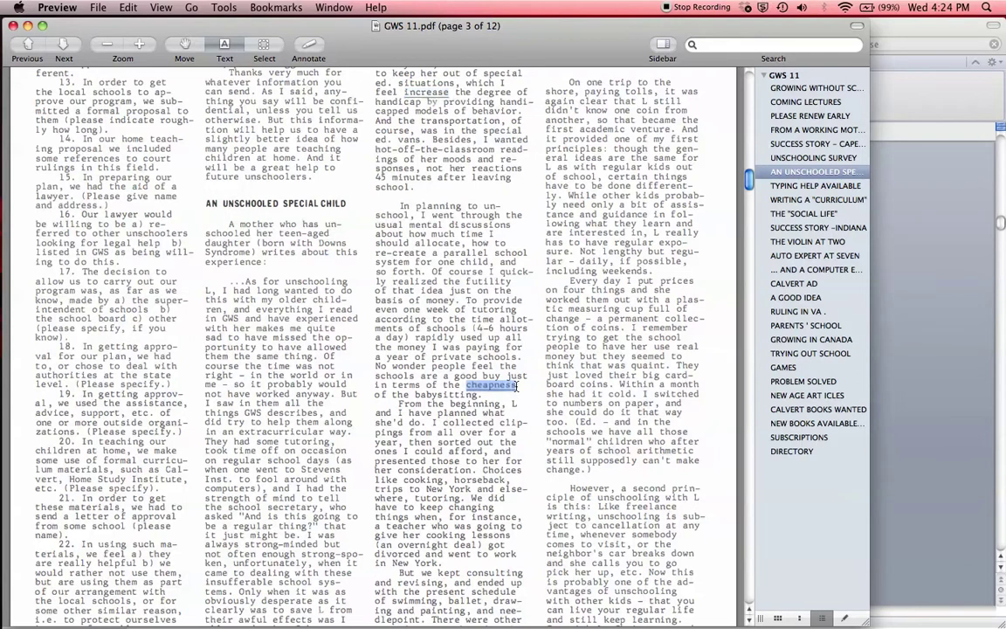
{"action": "left_click", "coordinate": [874, 214]}
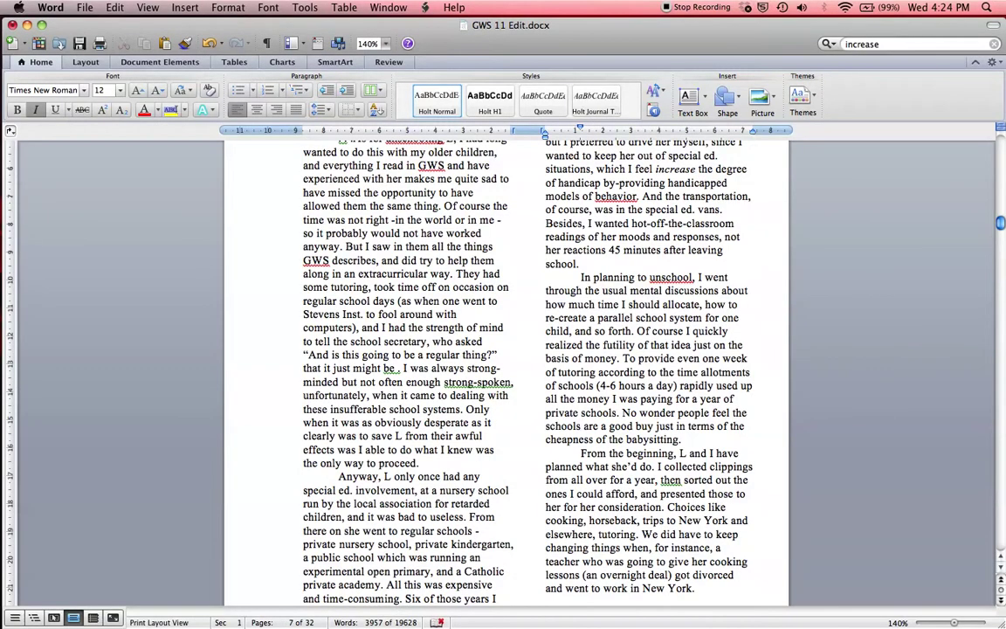
Step: Italicise the word "cheapness" in "in terms of the cheapness of the babysitting" on page 7
{"action": "scroll", "coordinate": [507, 367], "scroll_direction": "down", "scroll_amount": 2}
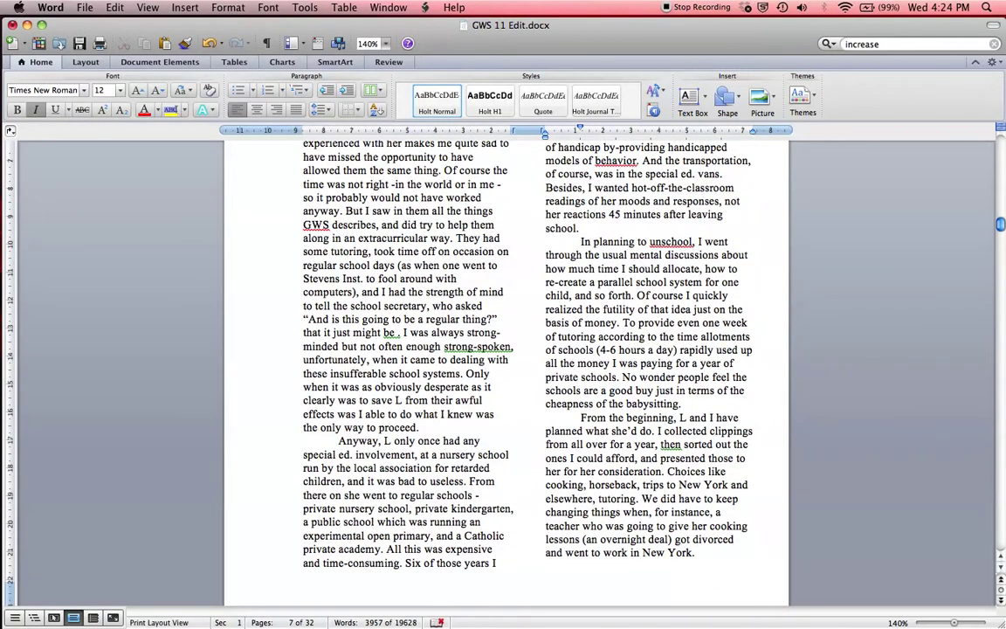
{"action": "left_click_drag", "start_coordinate": [546, 403], "coordinate": [593, 404]}
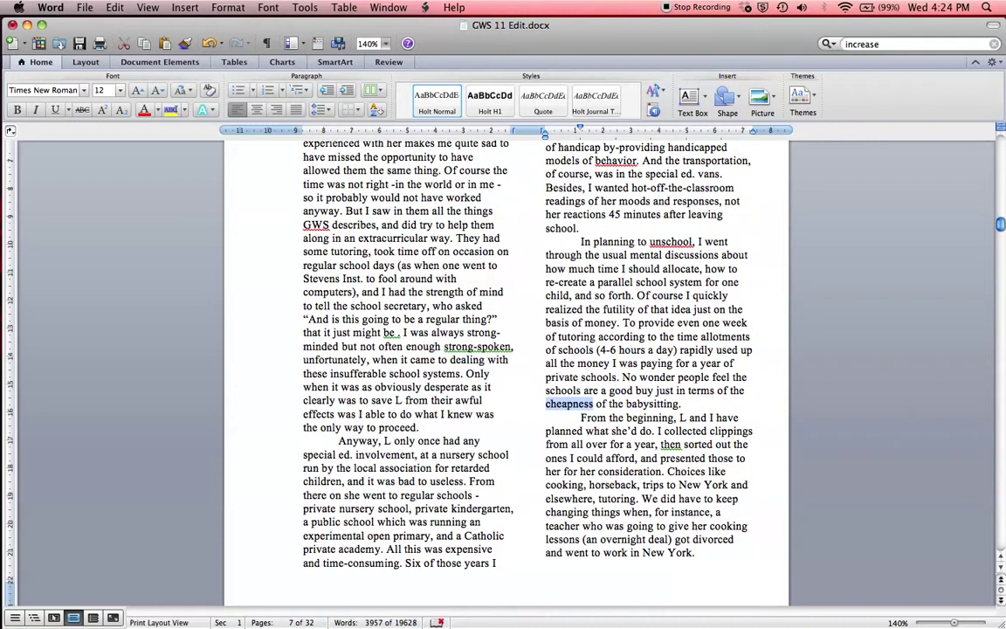
{"action": "key", "text": "super+i"}
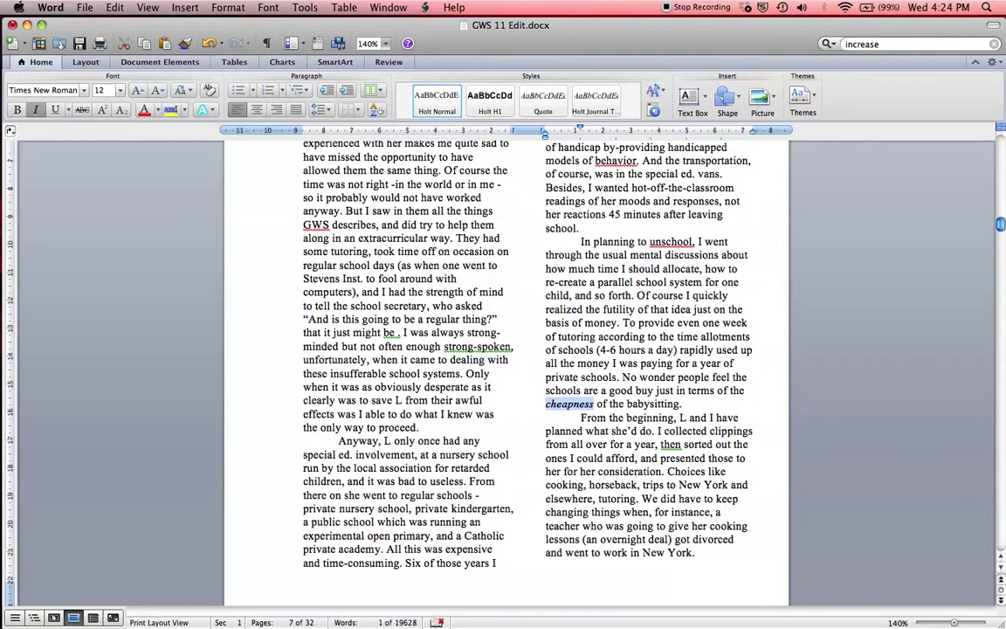
{"action": "left_click", "coordinate": [626, 296]}
{"action": "scroll", "coordinate": [507, 350], "scroll_direction": "down", "scroll_amount": 1}
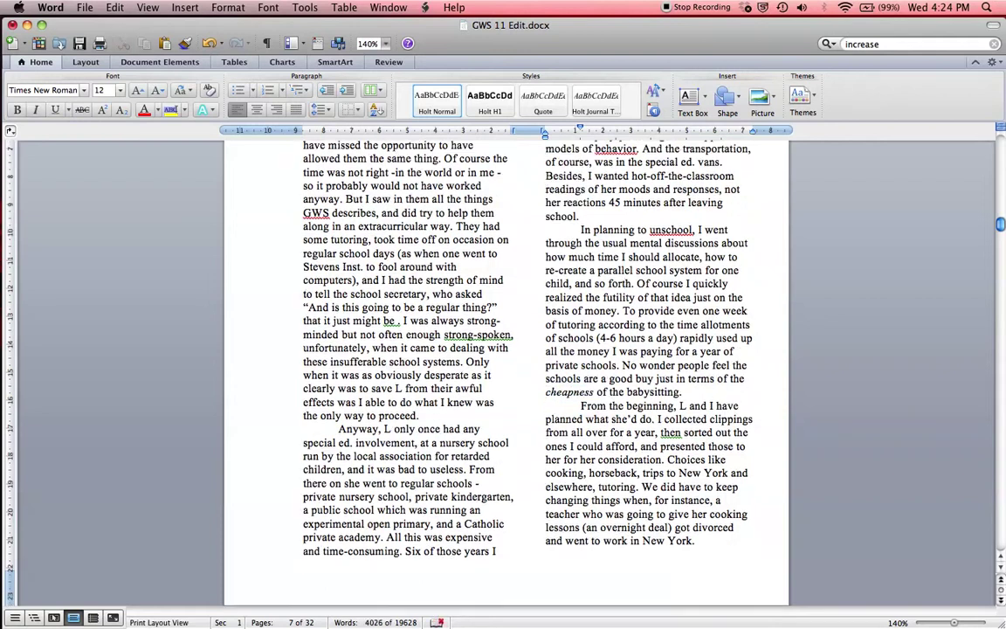
Step: Replace the hyphen after "Ed." in the page 8 note about "normal" children with an em dash
{"action": "scroll", "coordinate": [507, 367], "scroll_direction": "down", "scroll_amount": 10}
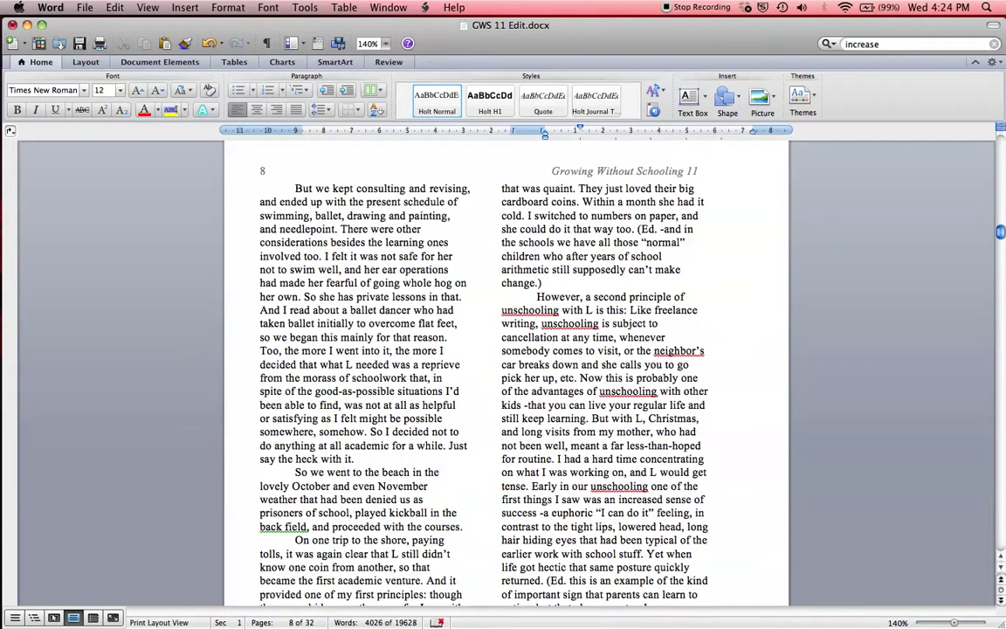
{"action": "key", "text": "BackSpace"}
{"action": "key", "text": "alt+shift+minus"}
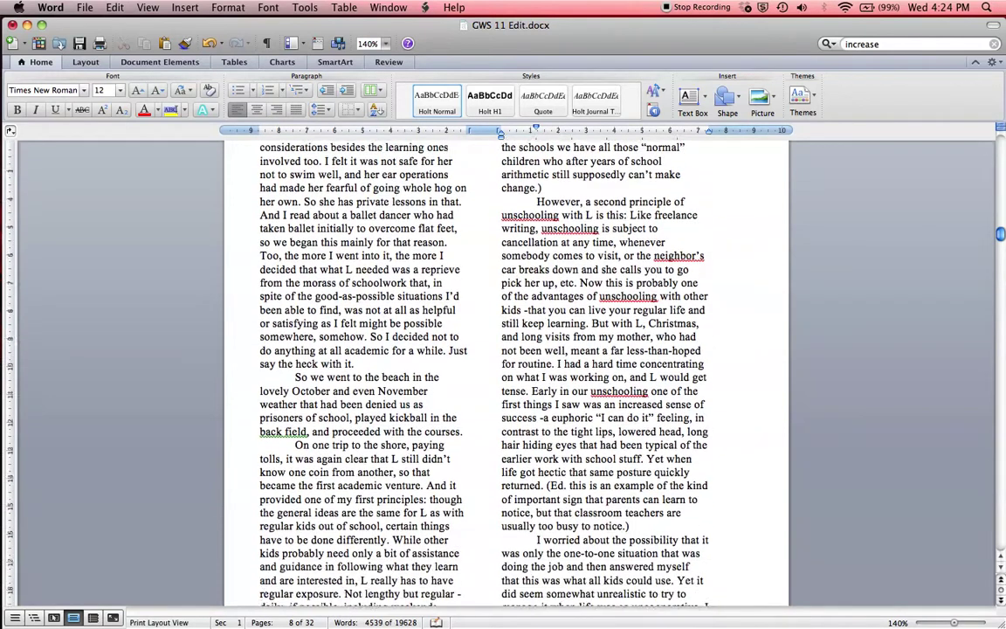
Step: Replace the hyphen before "Italic writing" in the editor's note on page 9 with a spaced em dash
{"action": "scroll", "coordinate": [507, 366], "scroll_direction": "down", "scroll_amount": 10}
{"action": "scroll", "coordinate": [511, 254], "scroll_direction": "down", "scroll_amount": 12}
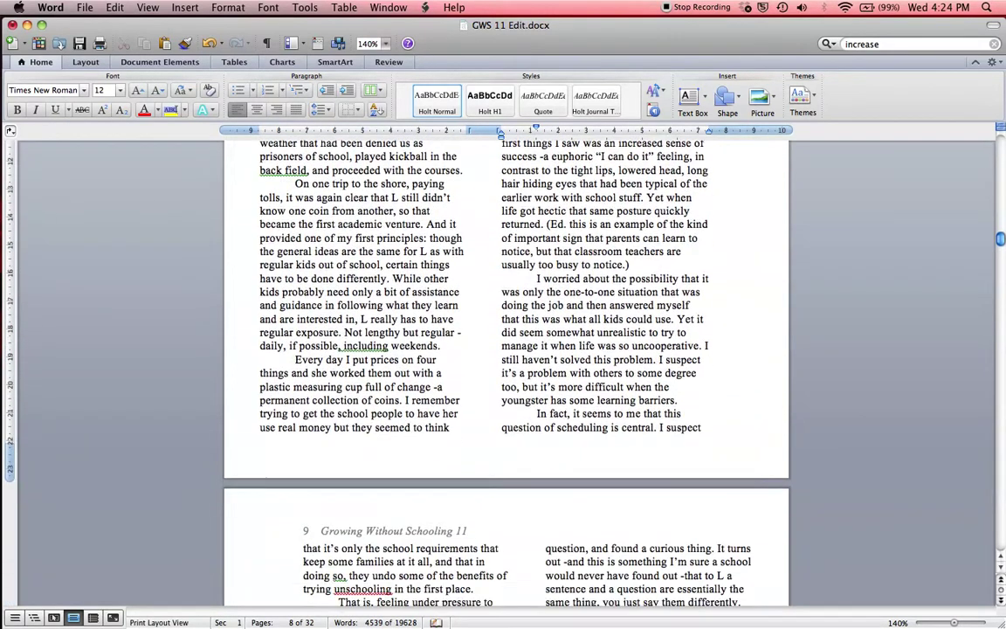
{"action": "scroll", "coordinate": [511, 253], "scroll_direction": "down", "scroll_amount": 5}
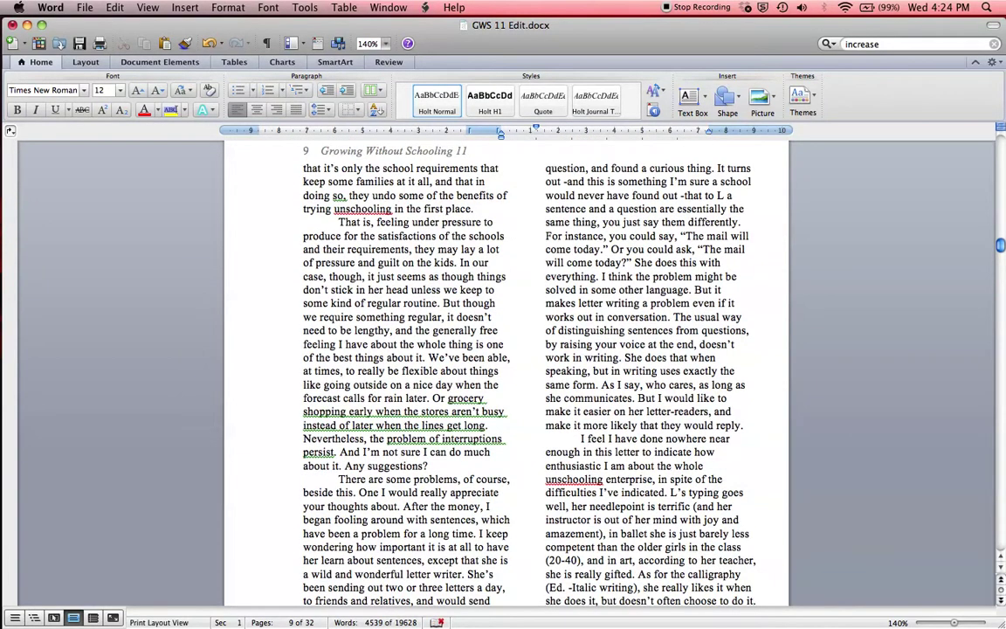
{"action": "scroll", "coordinate": [479, 261], "scroll_direction": "down", "scroll_amount": 7}
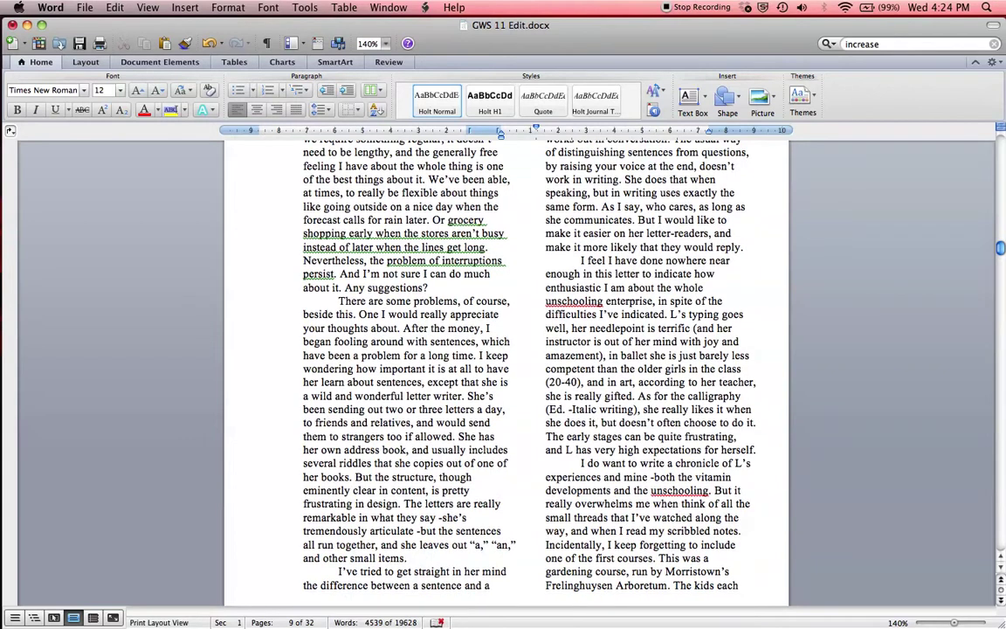
{"action": "left_click", "coordinate": [569, 409]}
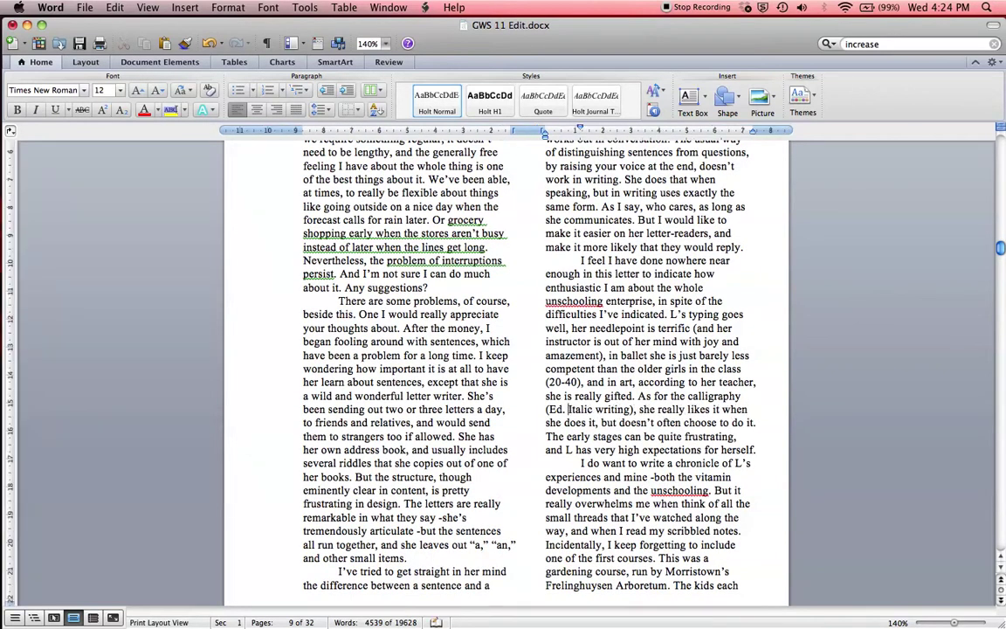
{"action": "type", "text": "—"}
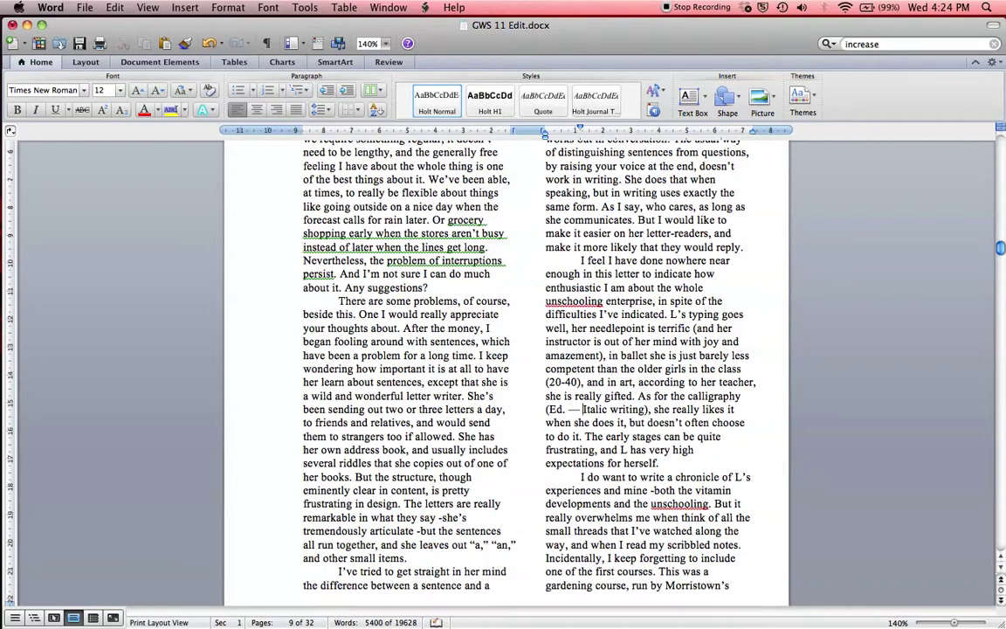
Step: Replace the hyphen in "and other stuff -all very skillfully" on page 10 with a spaced em dash
{"action": "scroll", "coordinate": [507, 367], "scroll_direction": "down", "scroll_amount": 12}
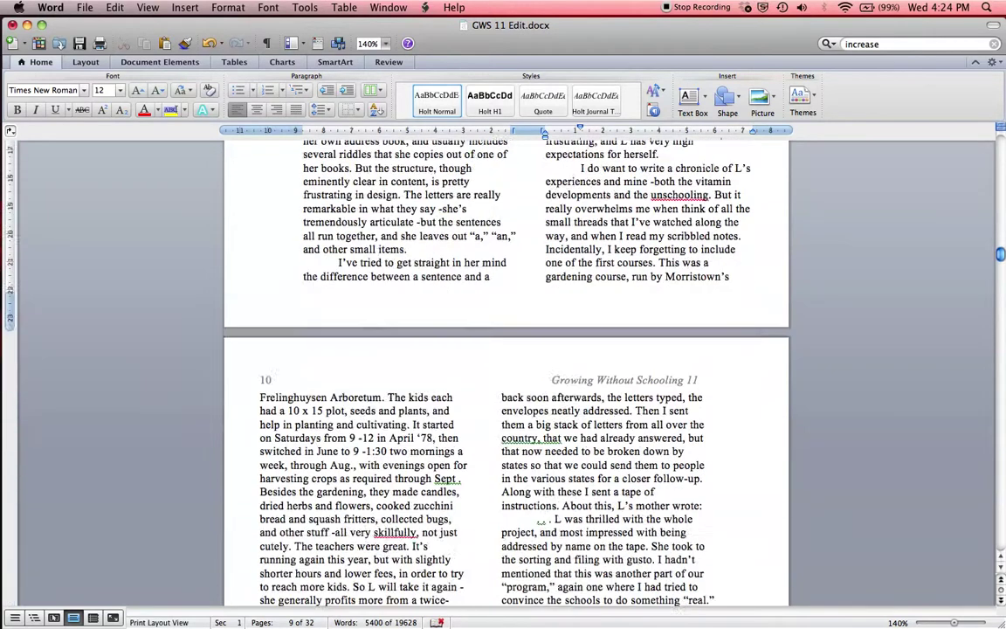
{"action": "scroll", "coordinate": [506, 367], "scroll_direction": "down", "scroll_amount": 10}
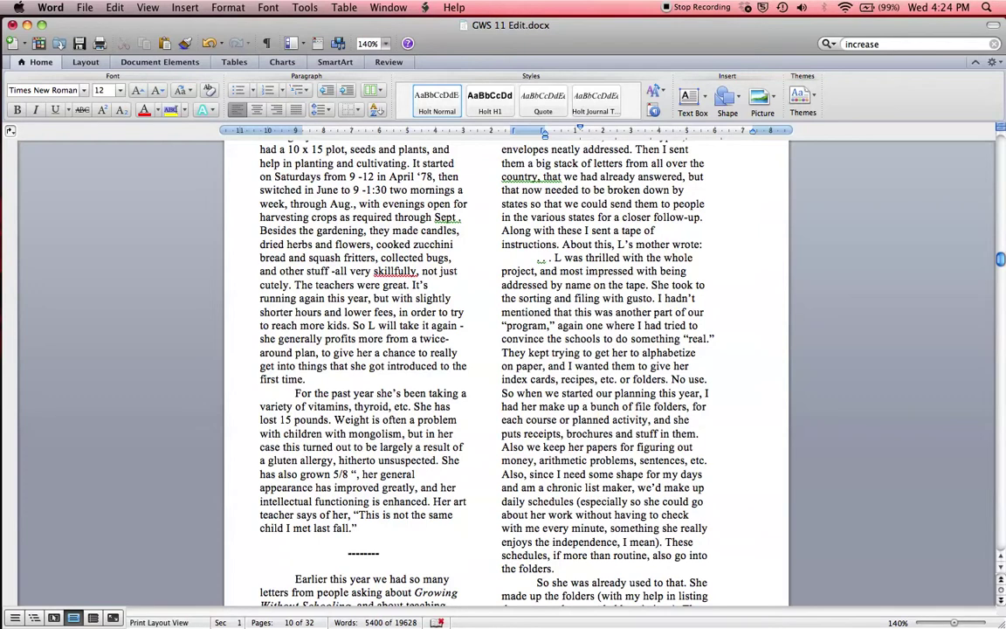
{"action": "left_click", "coordinate": [336, 271]}
{"action": "key", "text": "BackSpace"}
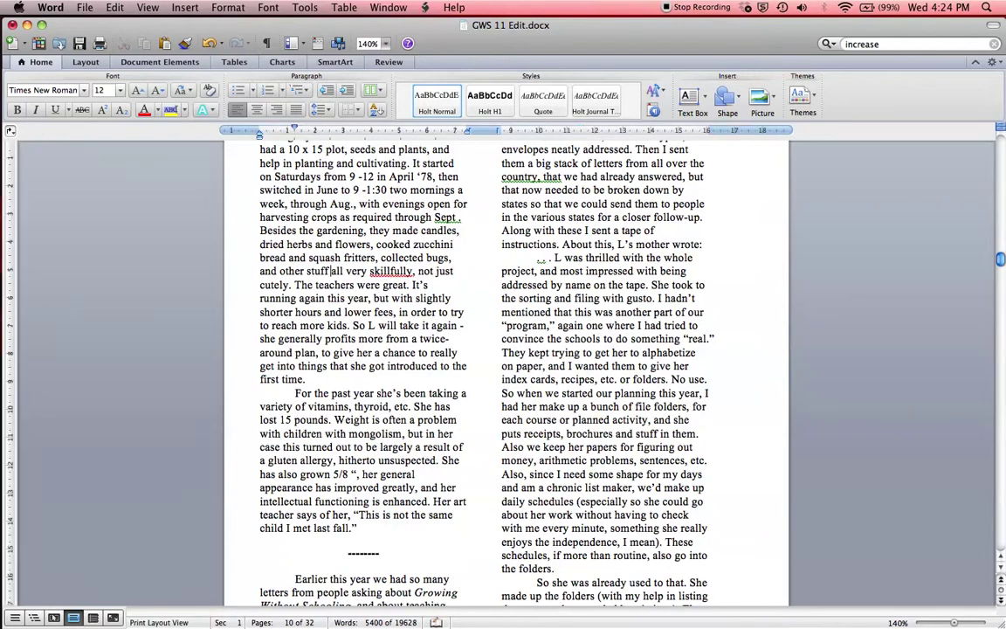
{"action": "type", "text": "—"}
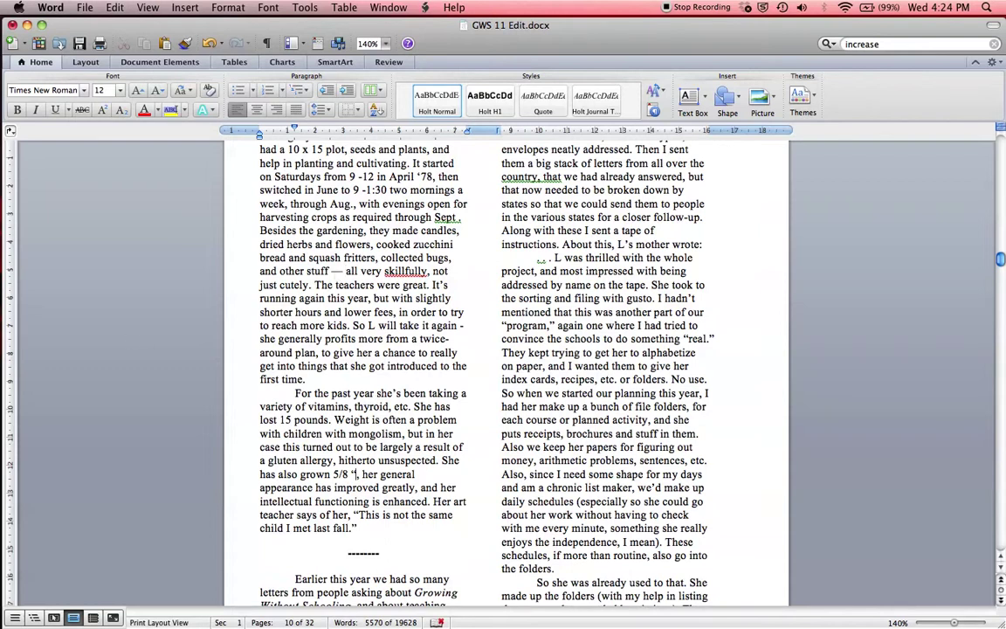
Step: Correct the inch mark after "5/8" on page 10 by removing the space and replacing the opening quote with a closing one
{"action": "key", "text": "BackSpace"}
{"action": "key", "text": "BackSpace"}
{"action": "type", "text": "\""}
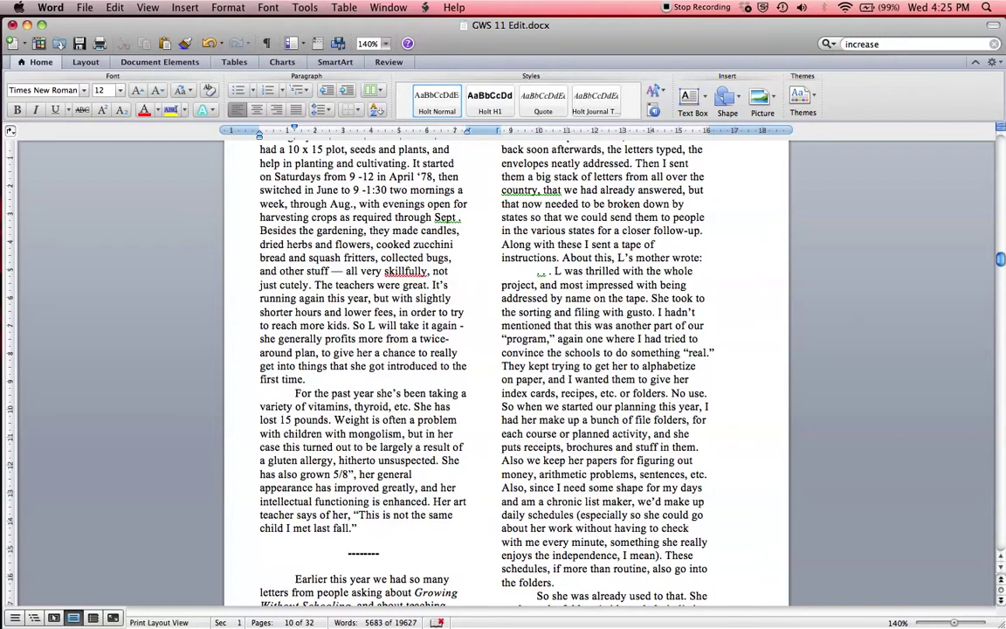
{"action": "scroll", "coordinate": [507, 349], "scroll_direction": "down", "scroll_amount": 5}
{"action": "left_click_drag", "start_coordinate": [282, 503], "coordinate": [444, 504]}
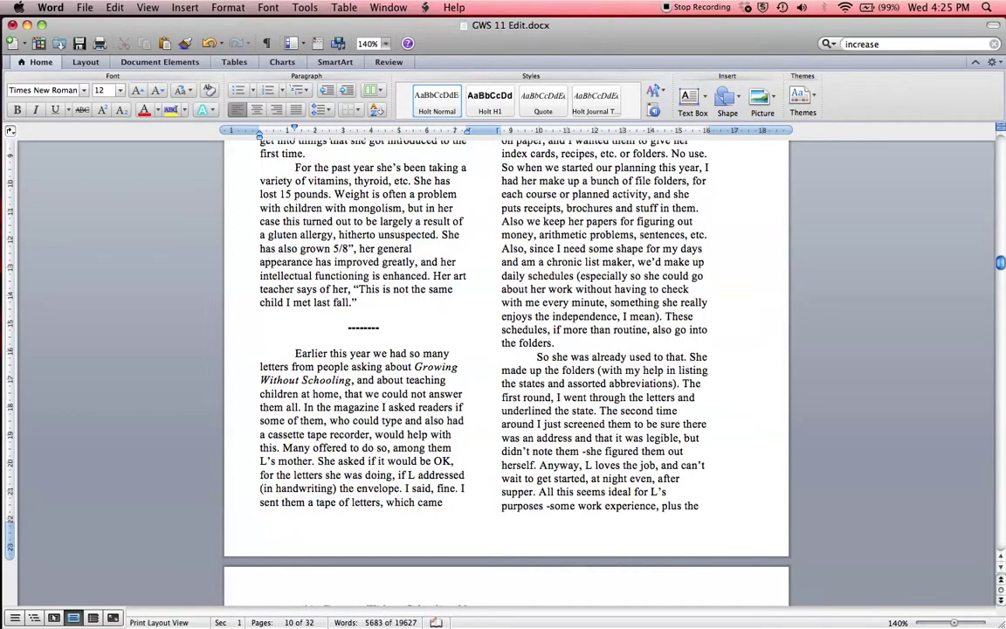
{"action": "scroll", "coordinate": [610, 260], "scroll_direction": "up", "scroll_amount": 1}
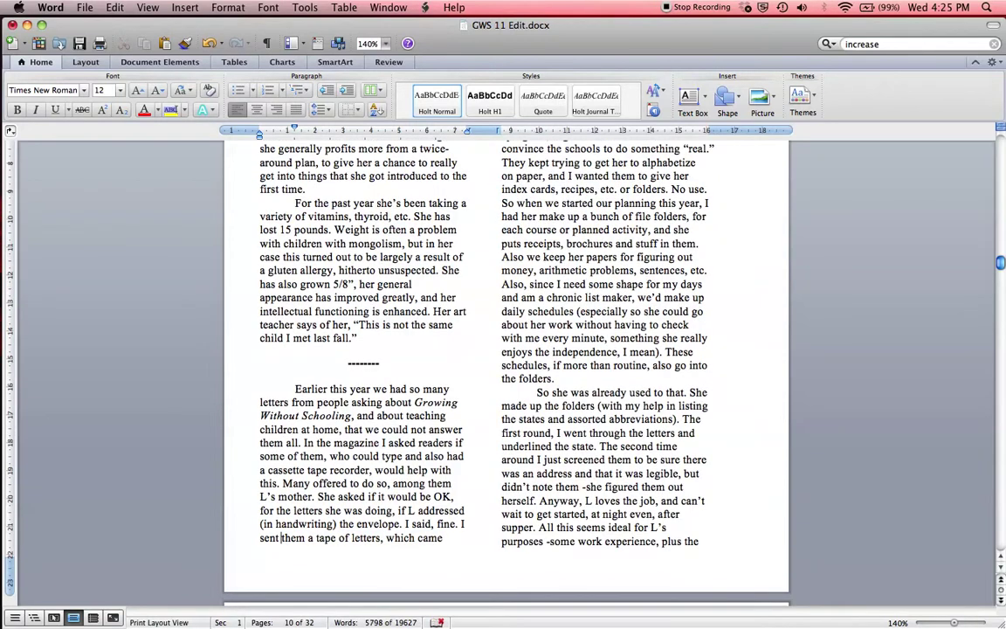